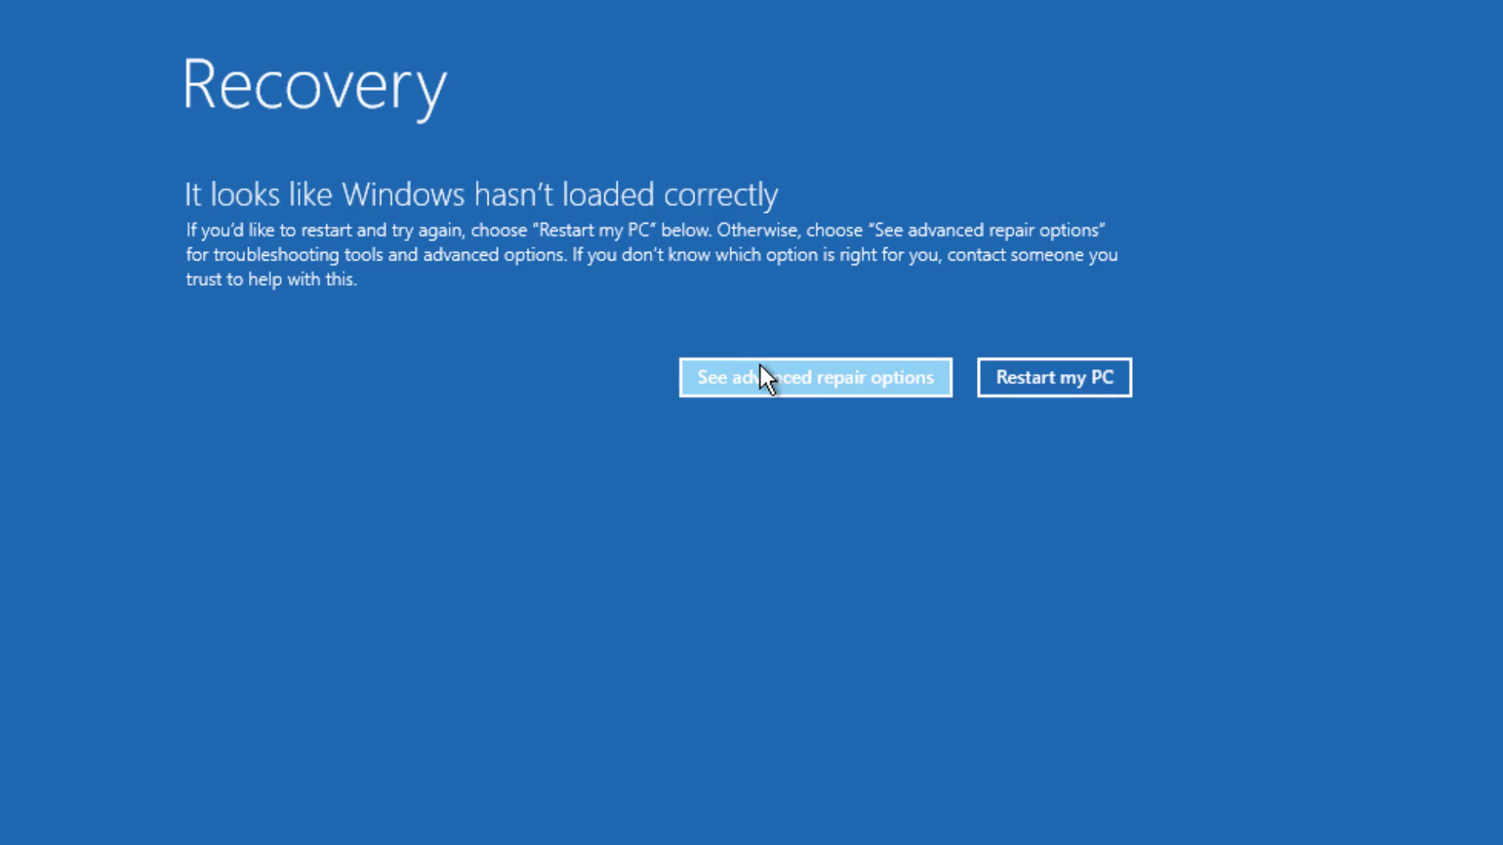
- Navigate from See advanced repair options through Troubleshoot into Advanced options to start Start-up Repair
left_click(789, 376)
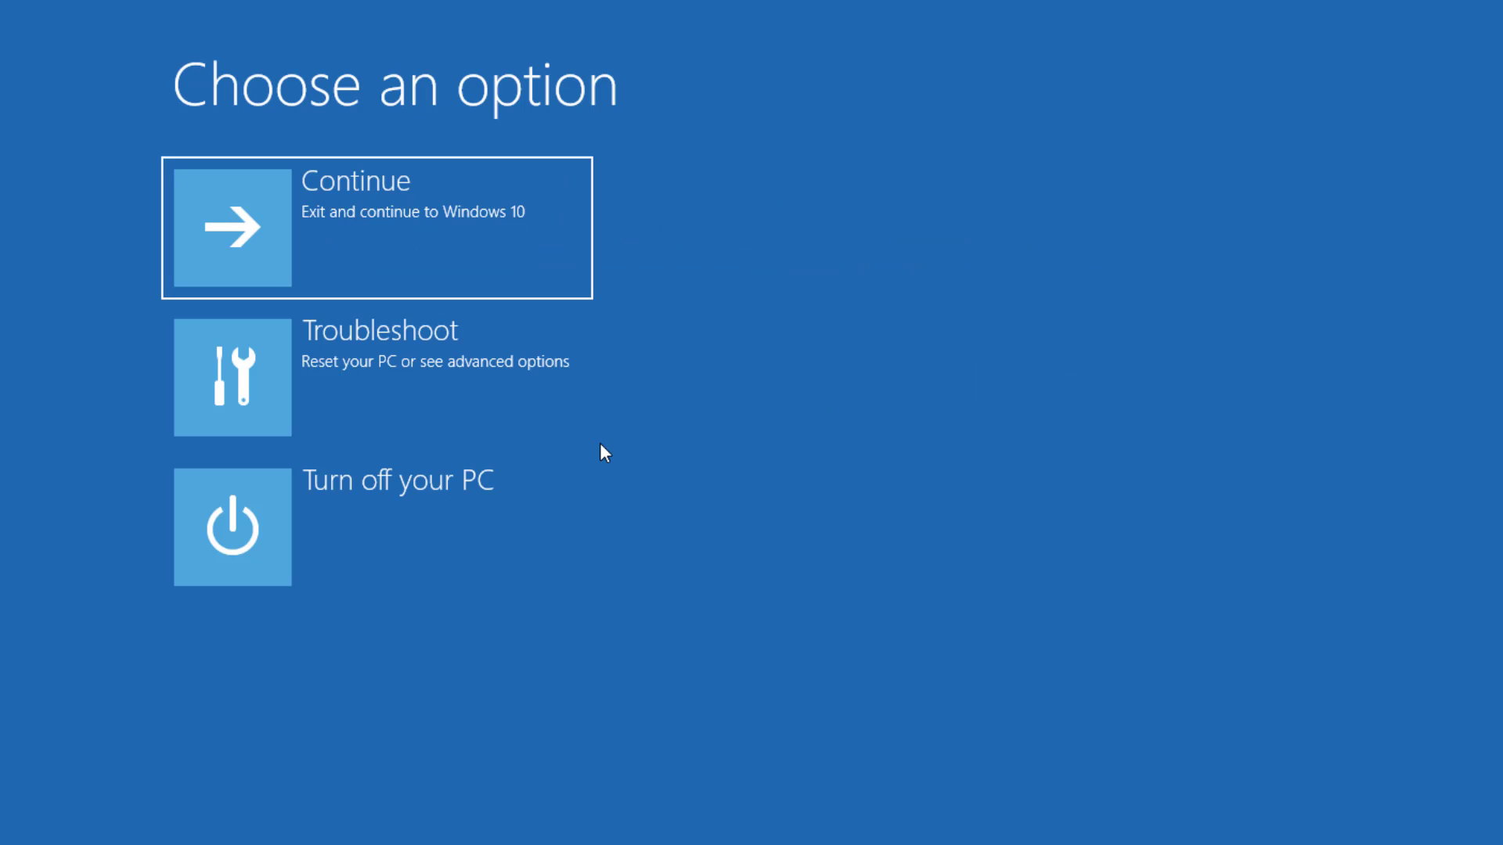
left_click(472, 387)
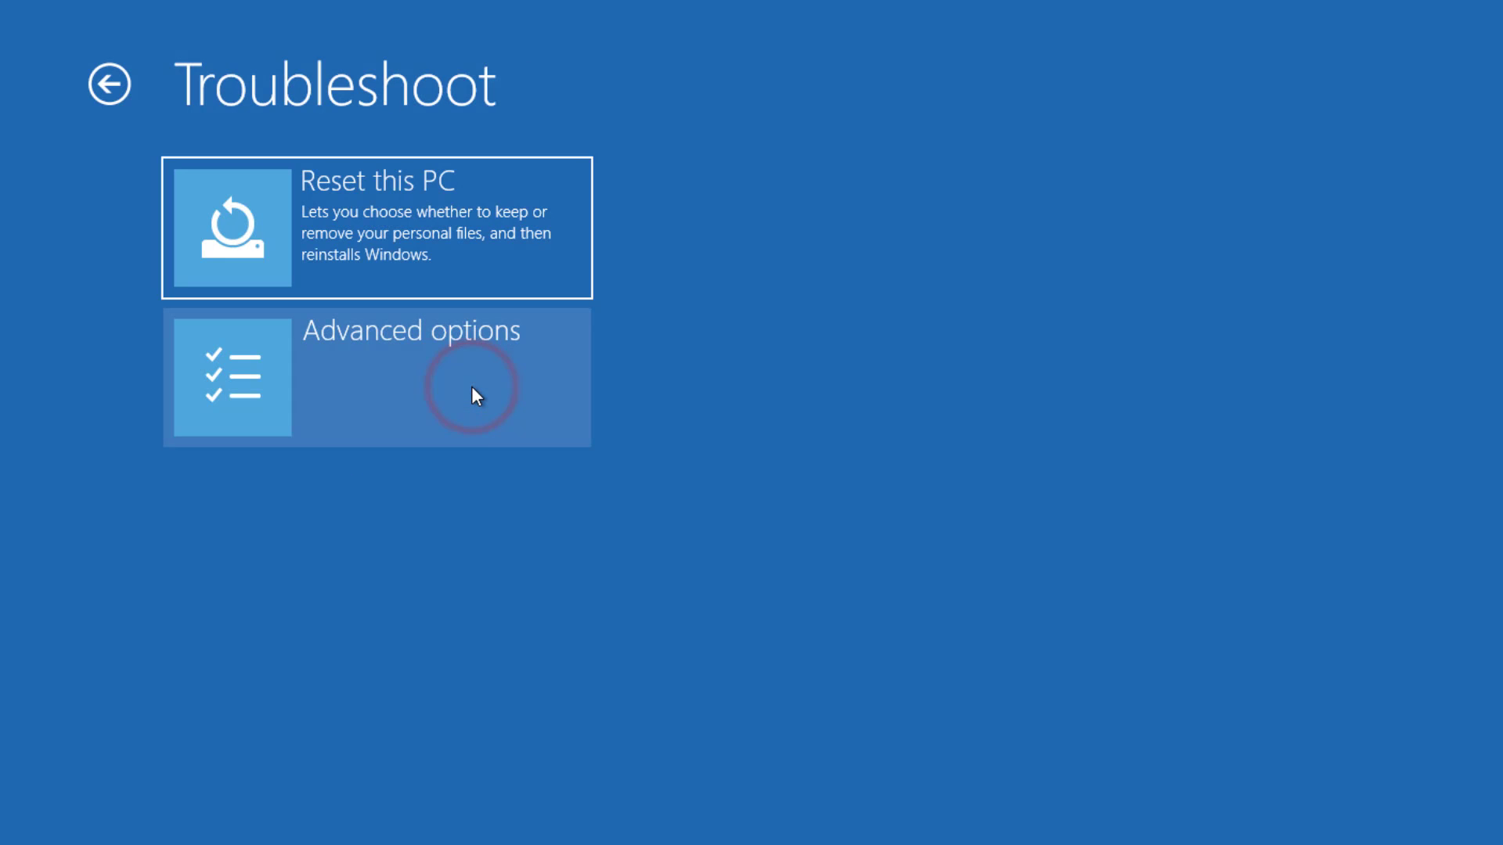
left_click(415, 384)
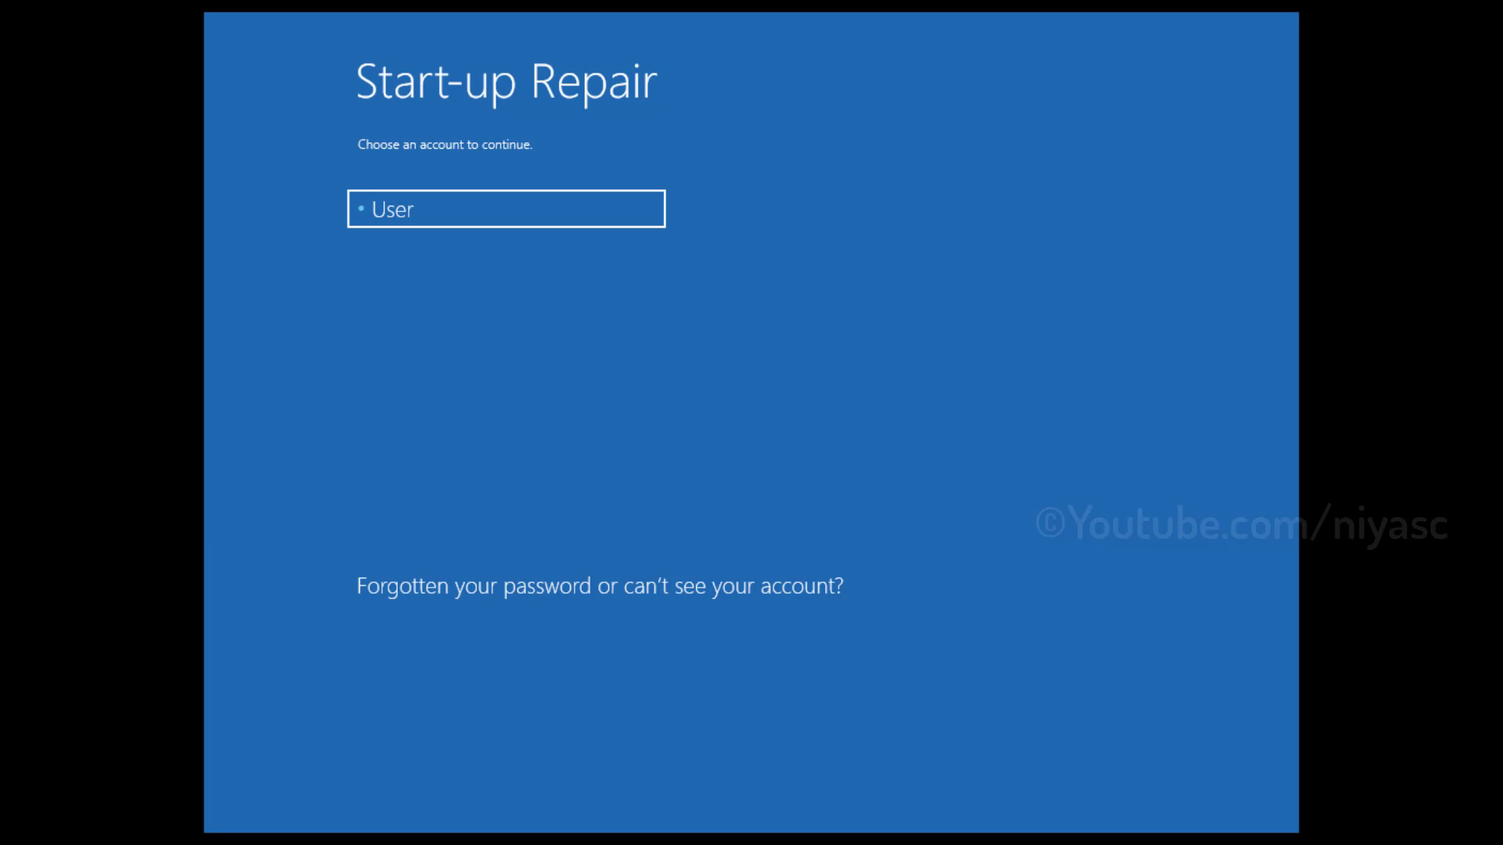
- Sign Start-up Repair in with the User account and password so it diagnoses the PC
key("Return")
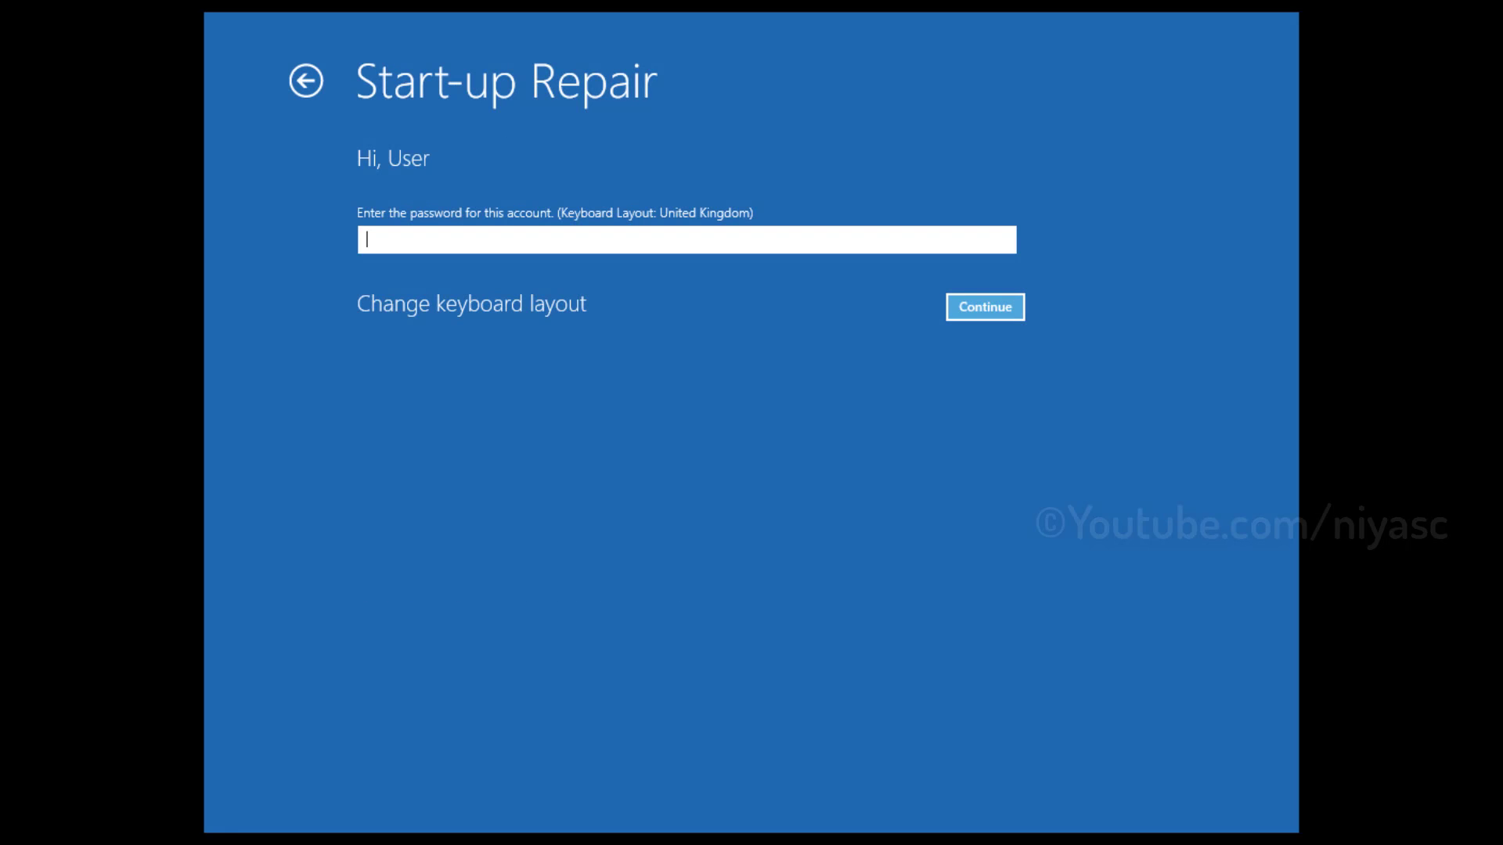
key("Return")
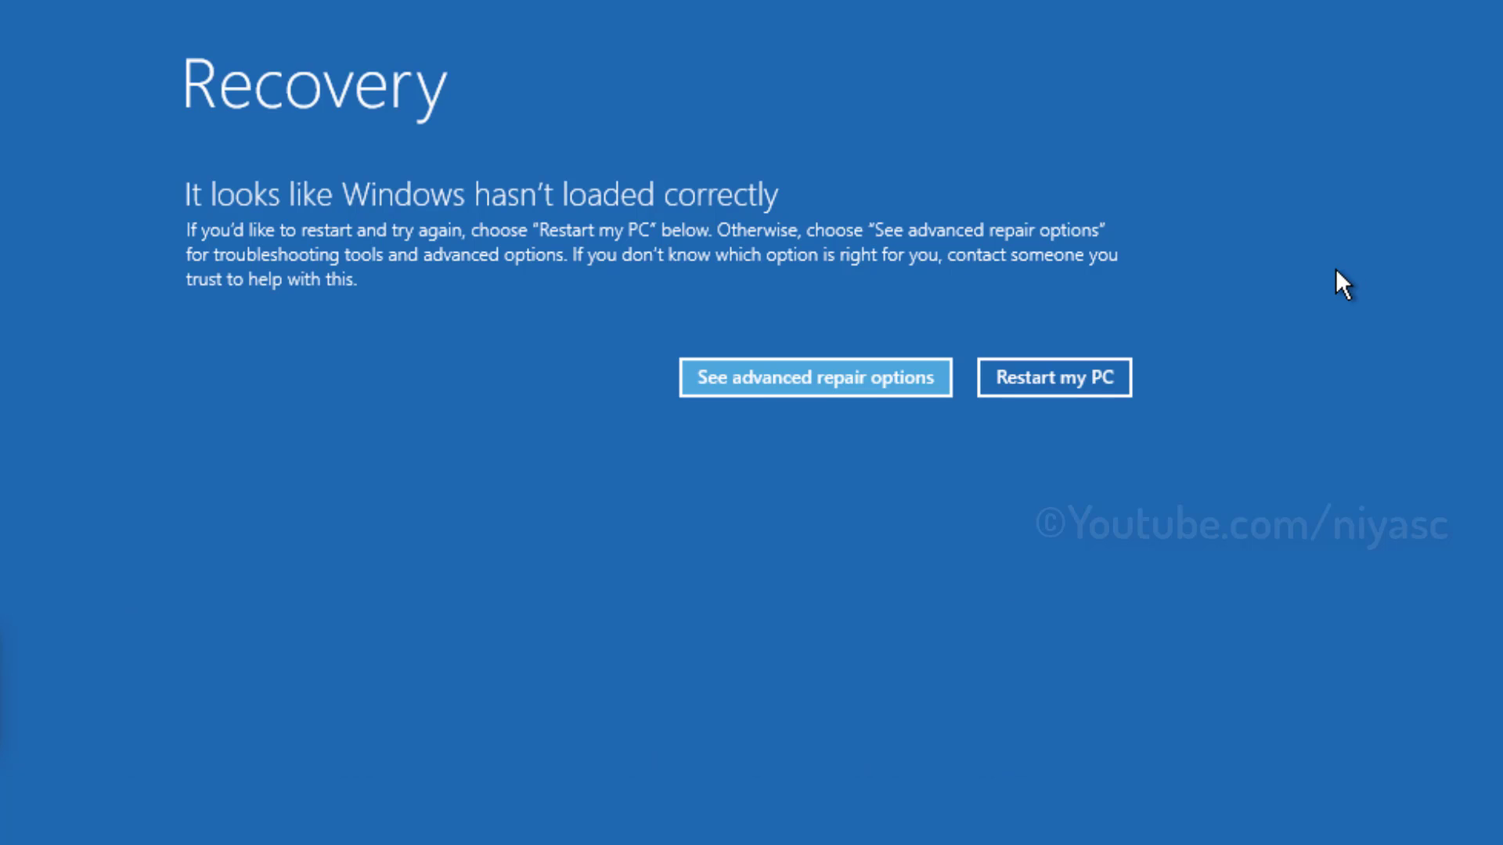
- Return through See advanced repair options and Troubleshoot to the Advanced options tools list
left_click(790, 377)
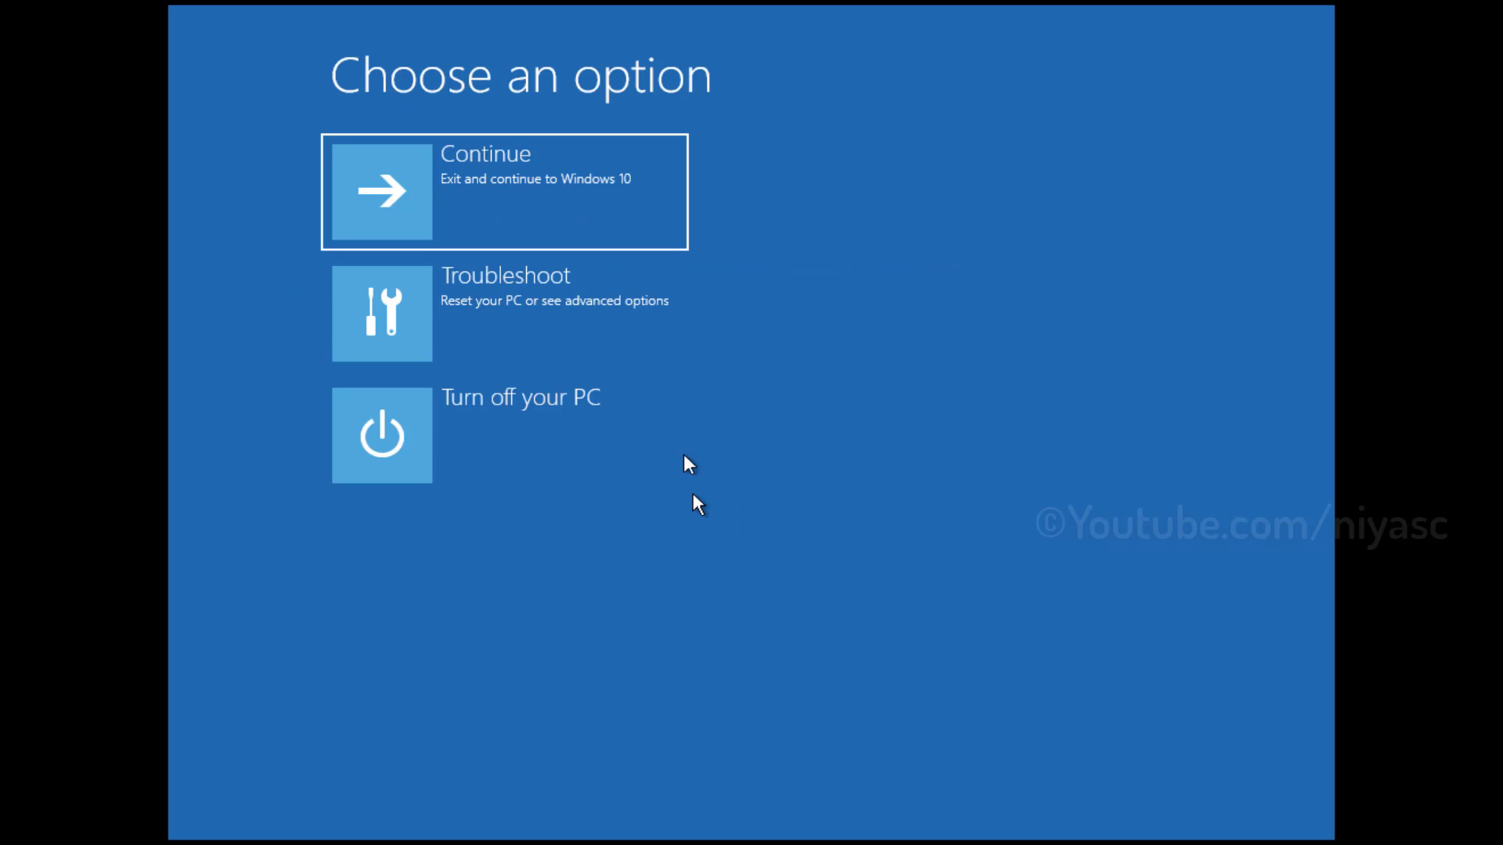
left_click(610, 317)
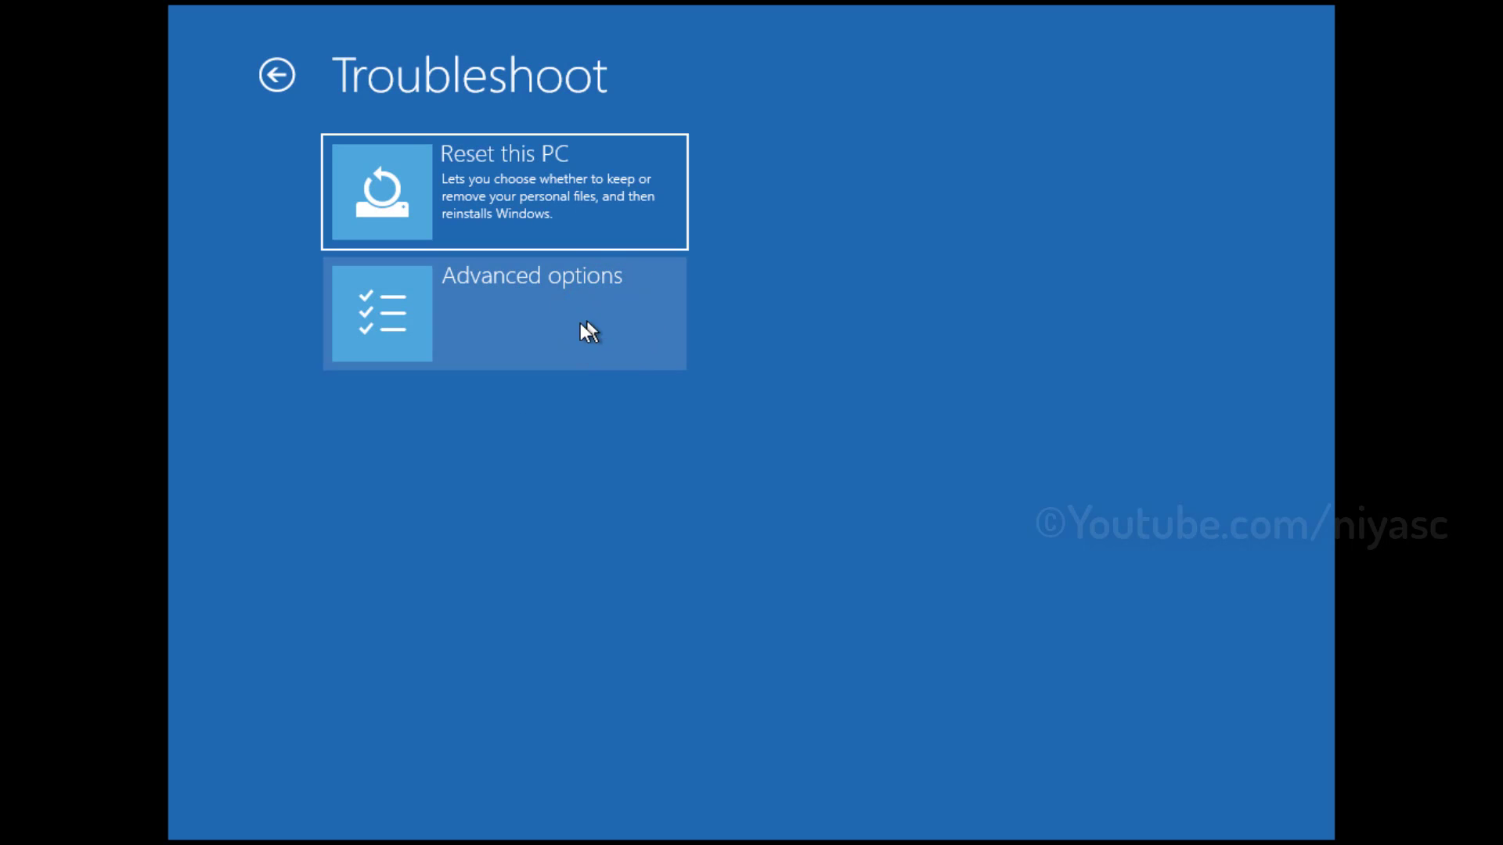
left_click(586, 327)
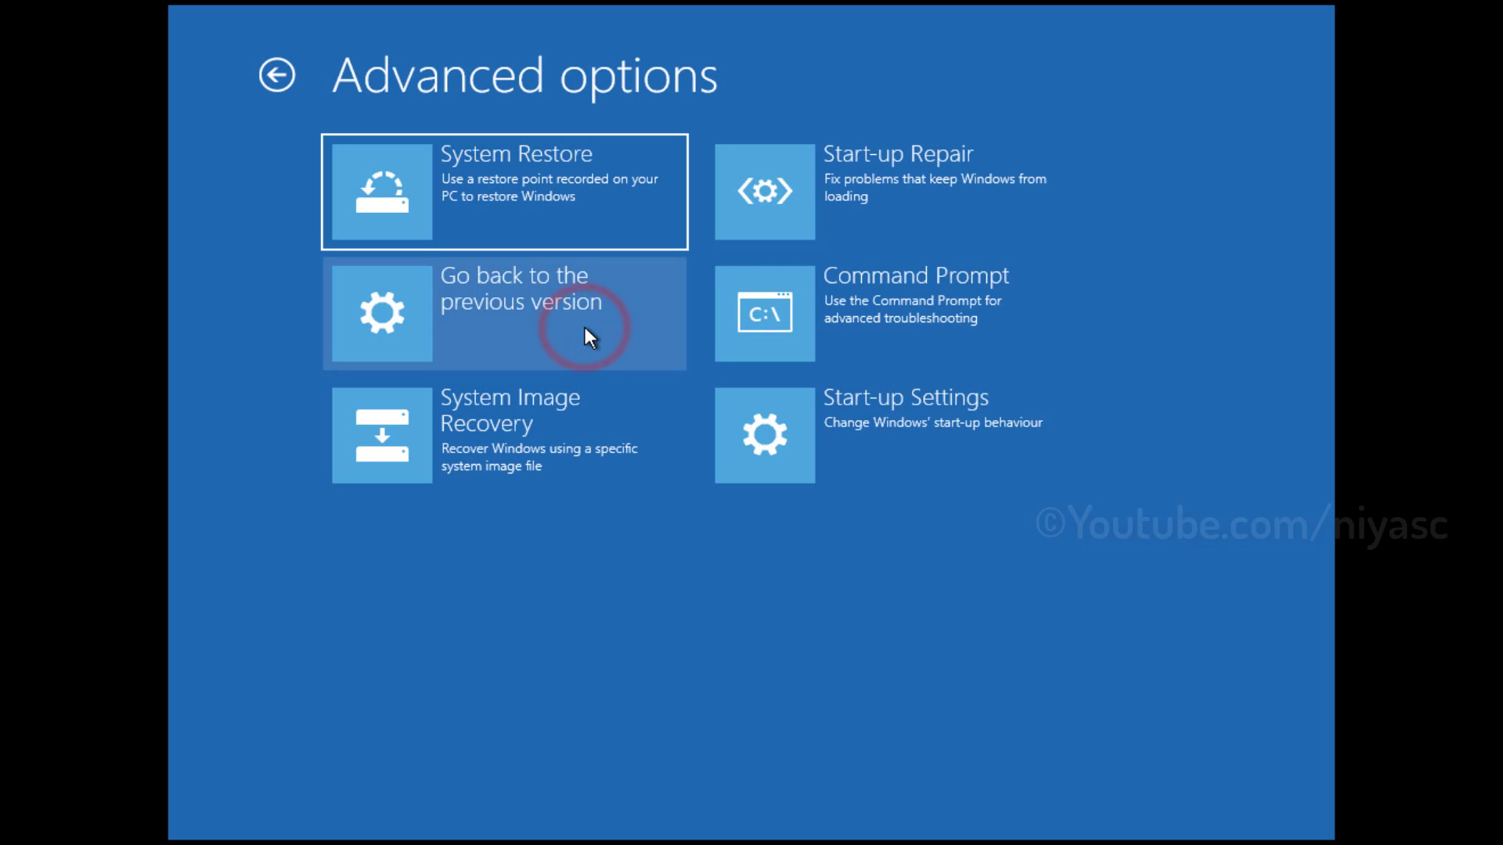
- Launch Command Prompt from Advanced options and drag its window to the top of the screen
left_click(934, 328)
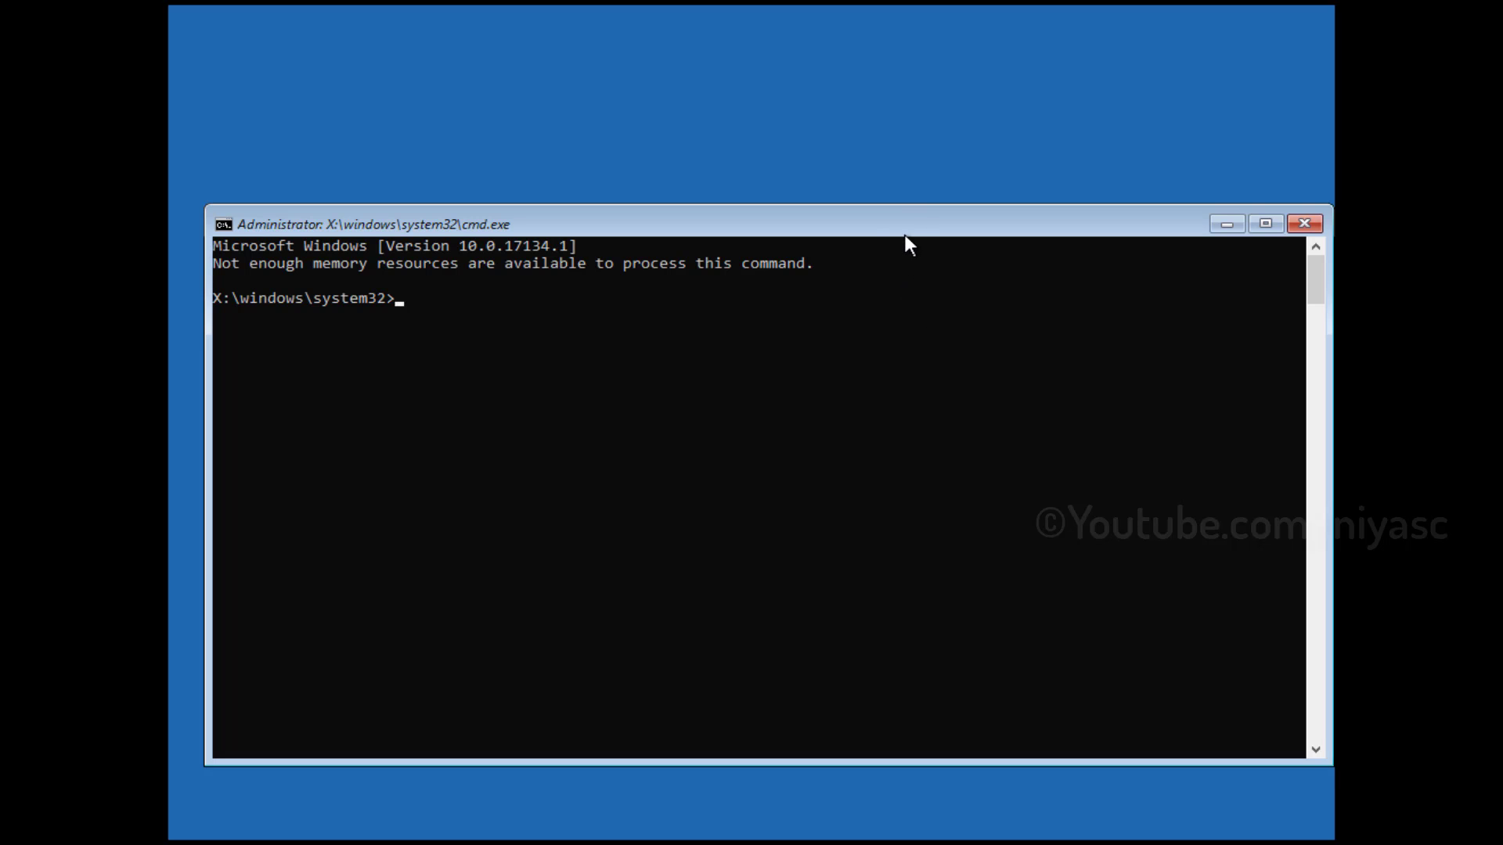
left_click_drag(904, 235, 888, 59)
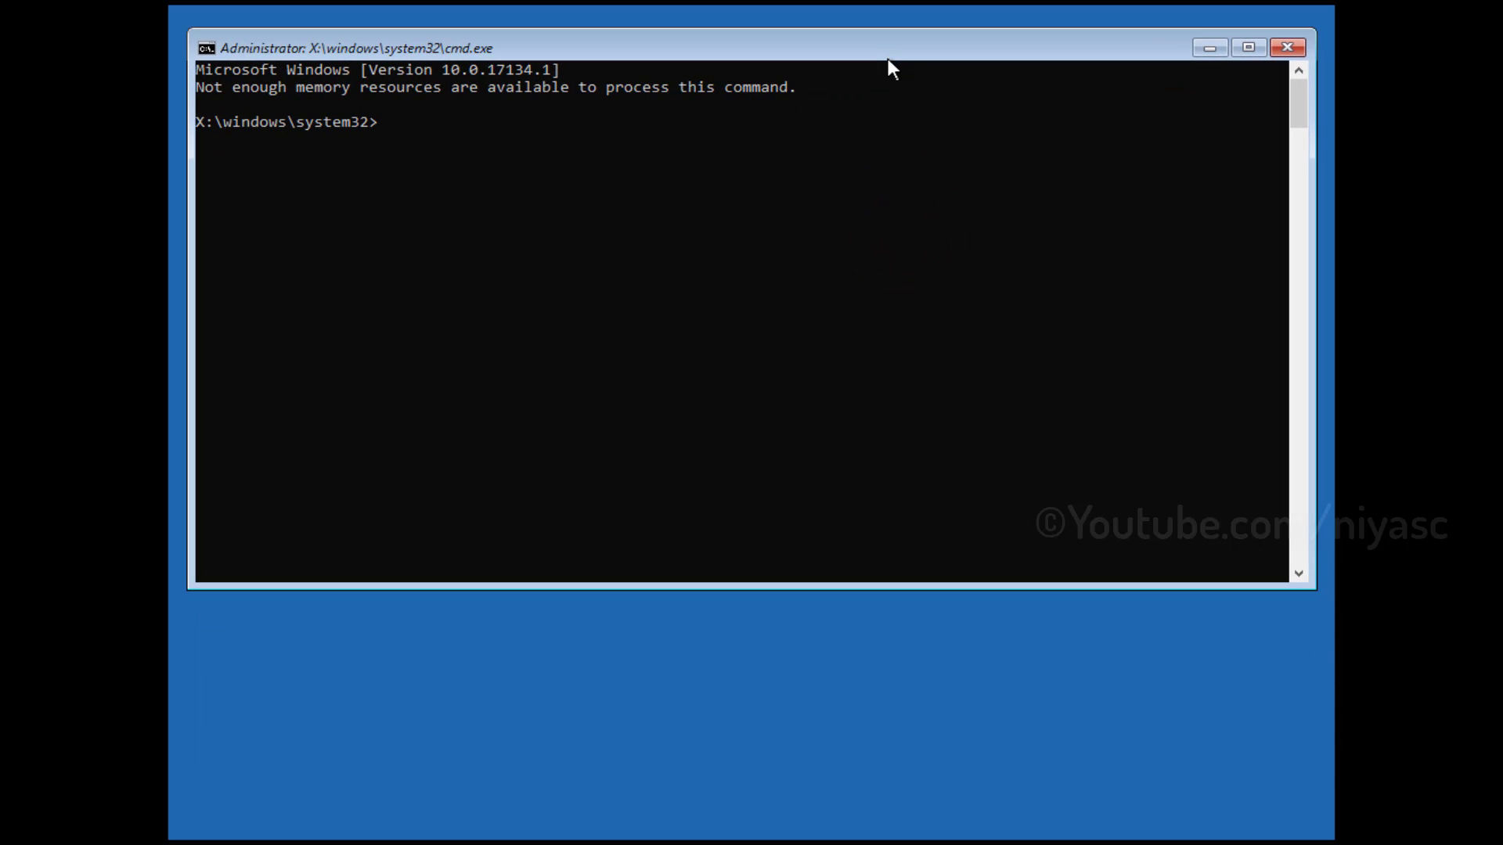
left_click_drag(888, 59, 890, 51)
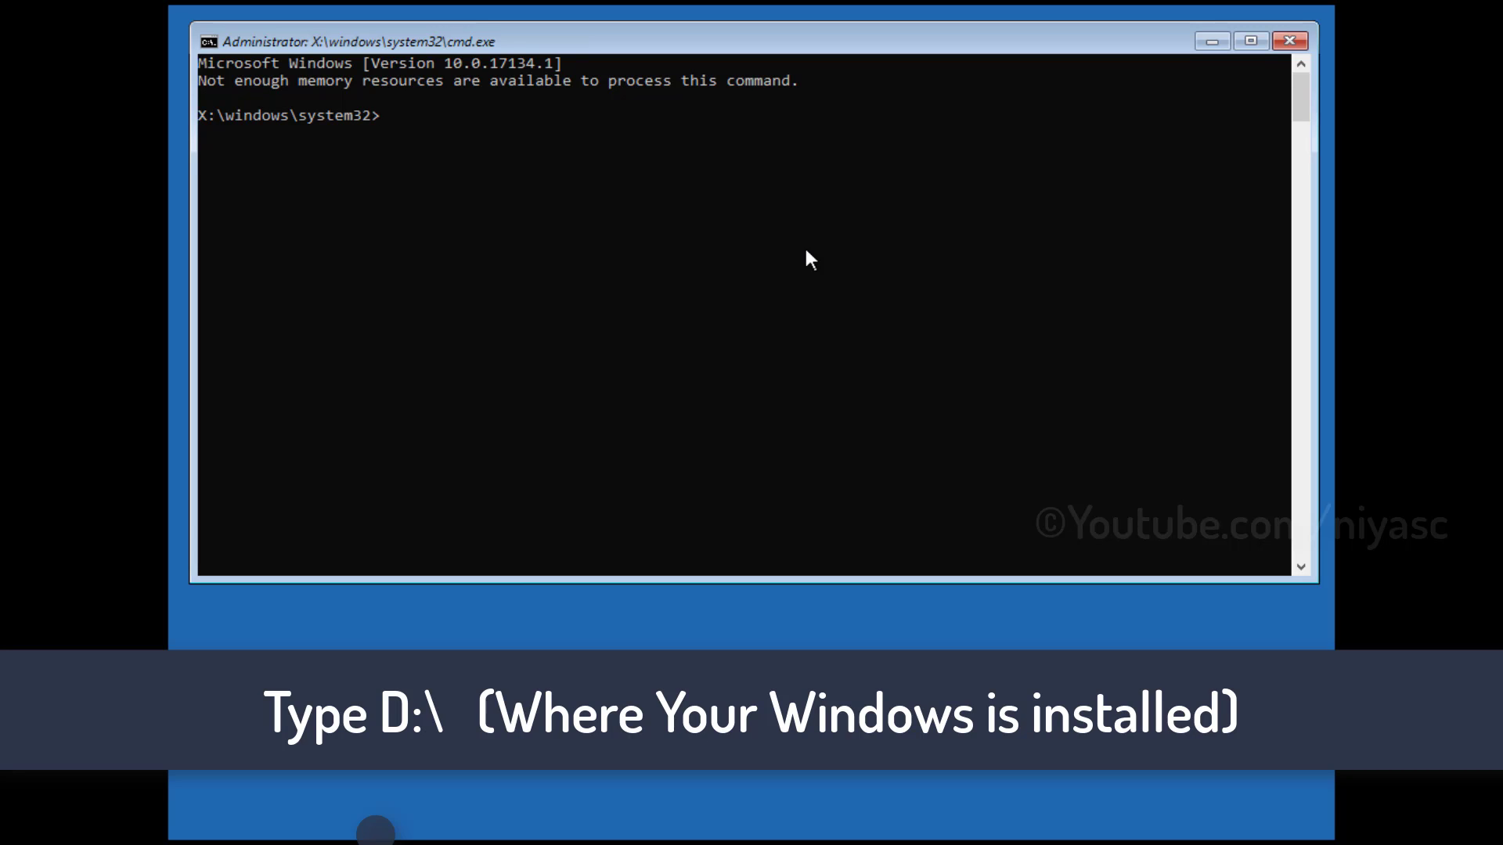
- Switch to drive D, list it with dir, and change into \Windows\System32\config
type("d:")
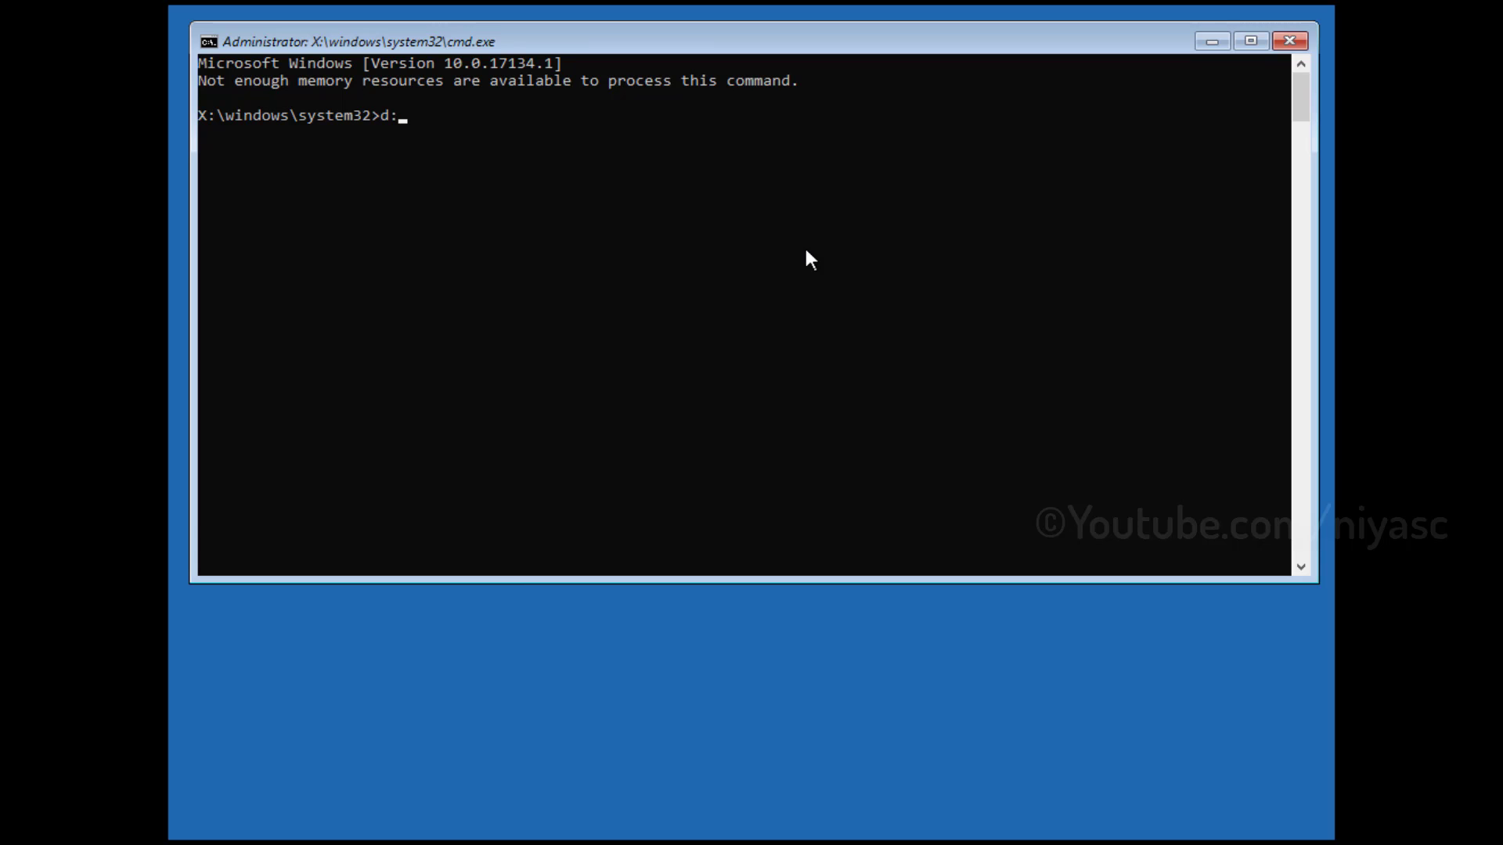
key("Return")
type("dir")
key("Return")
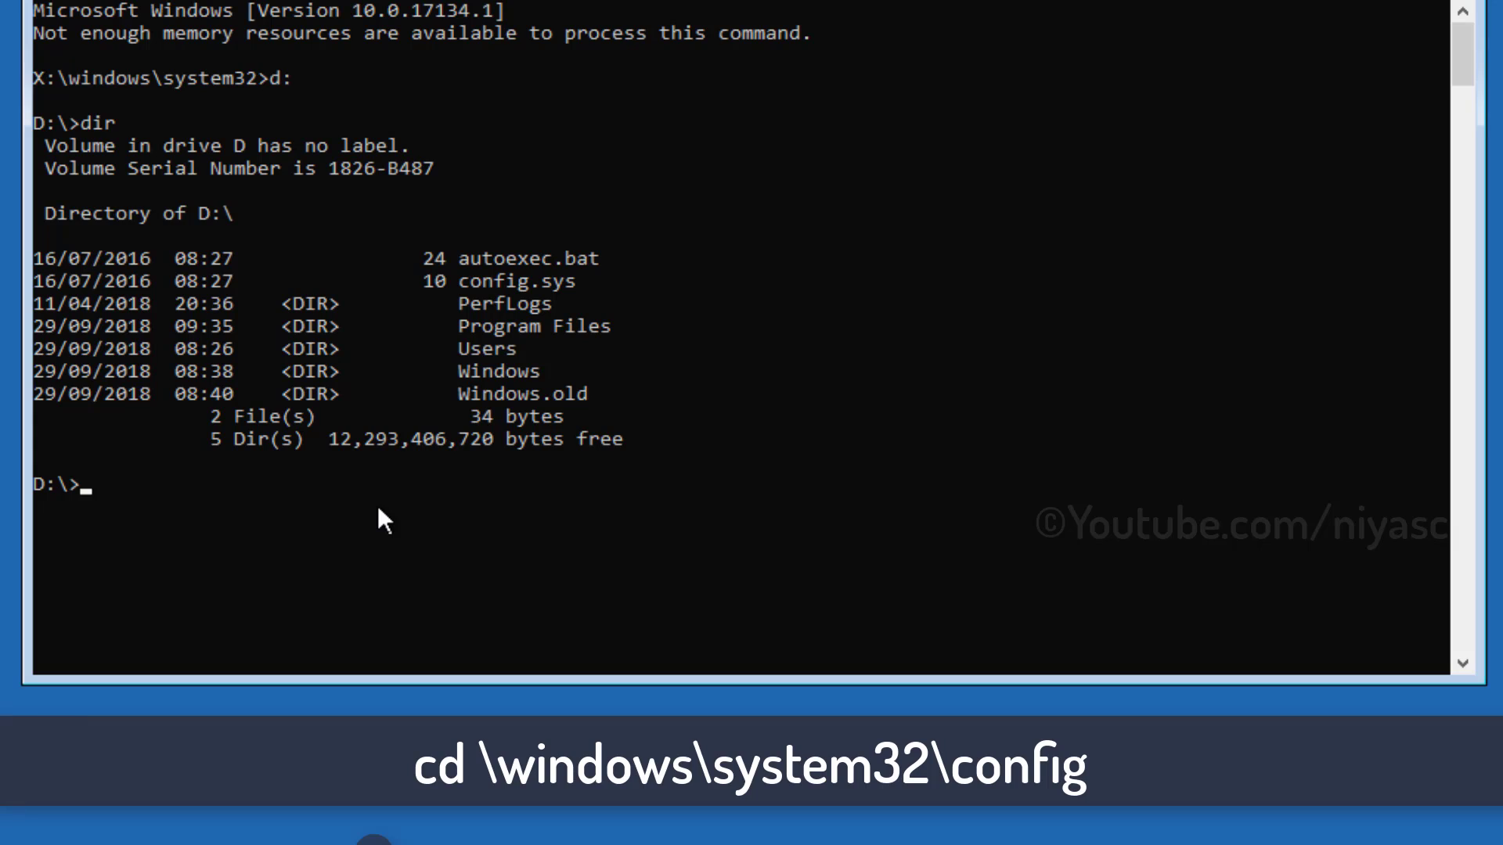
type("cd \\windows\\")
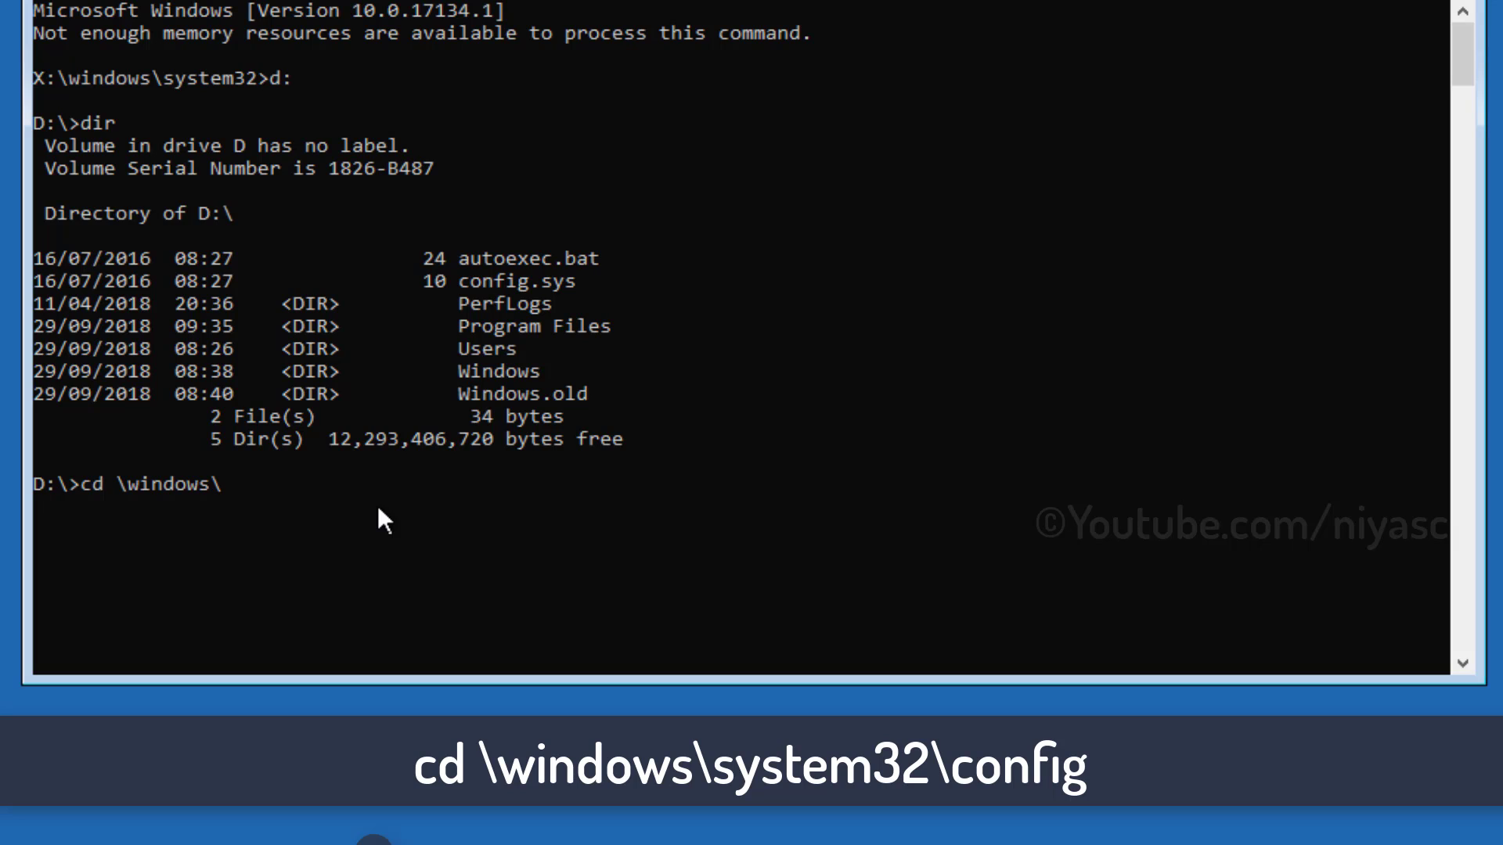
type("system")
type("32\\config")
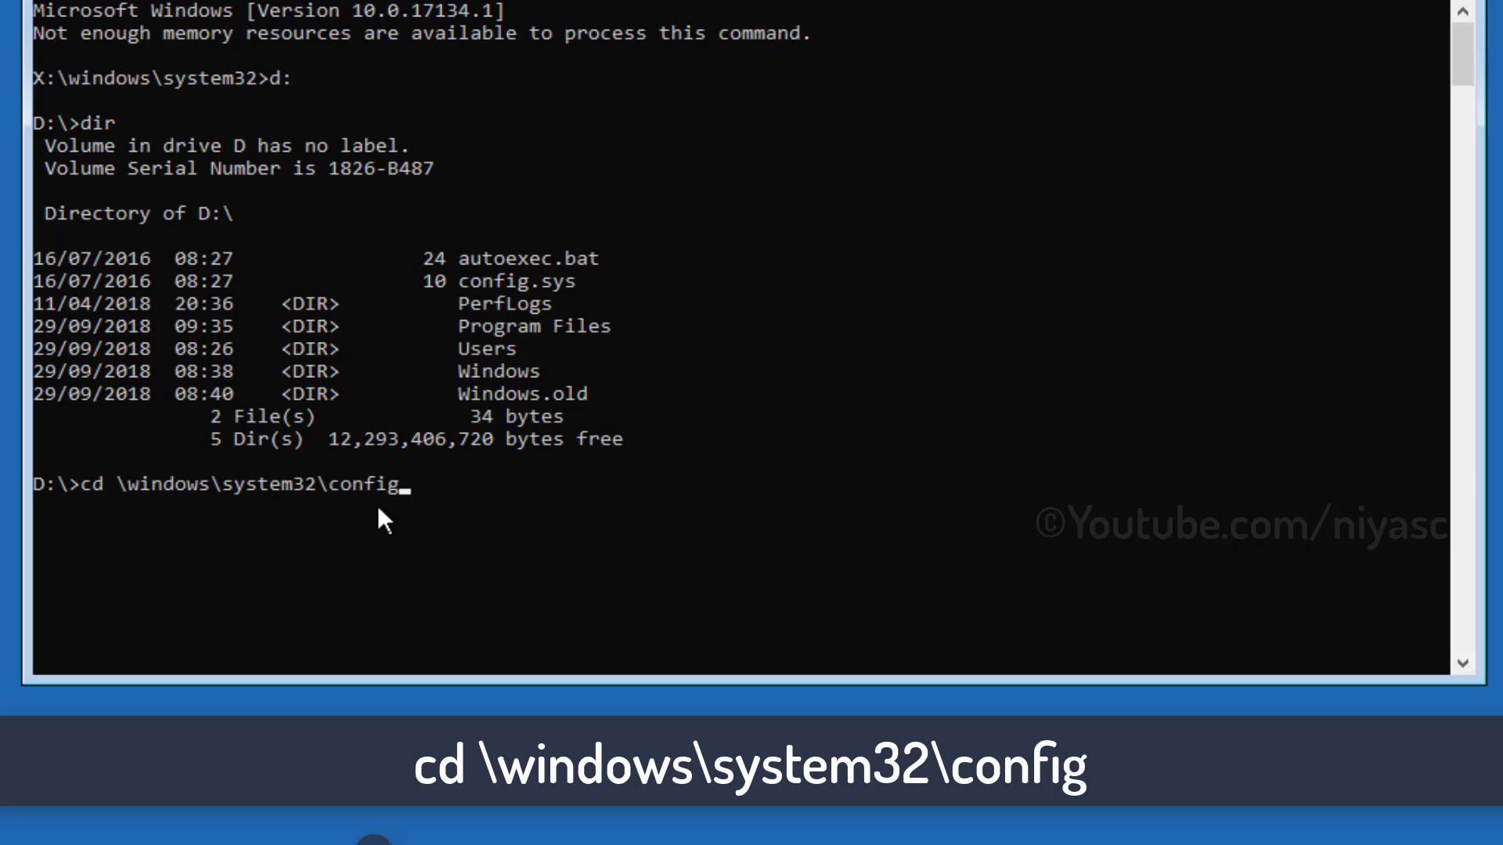
key("Return")
type("md")
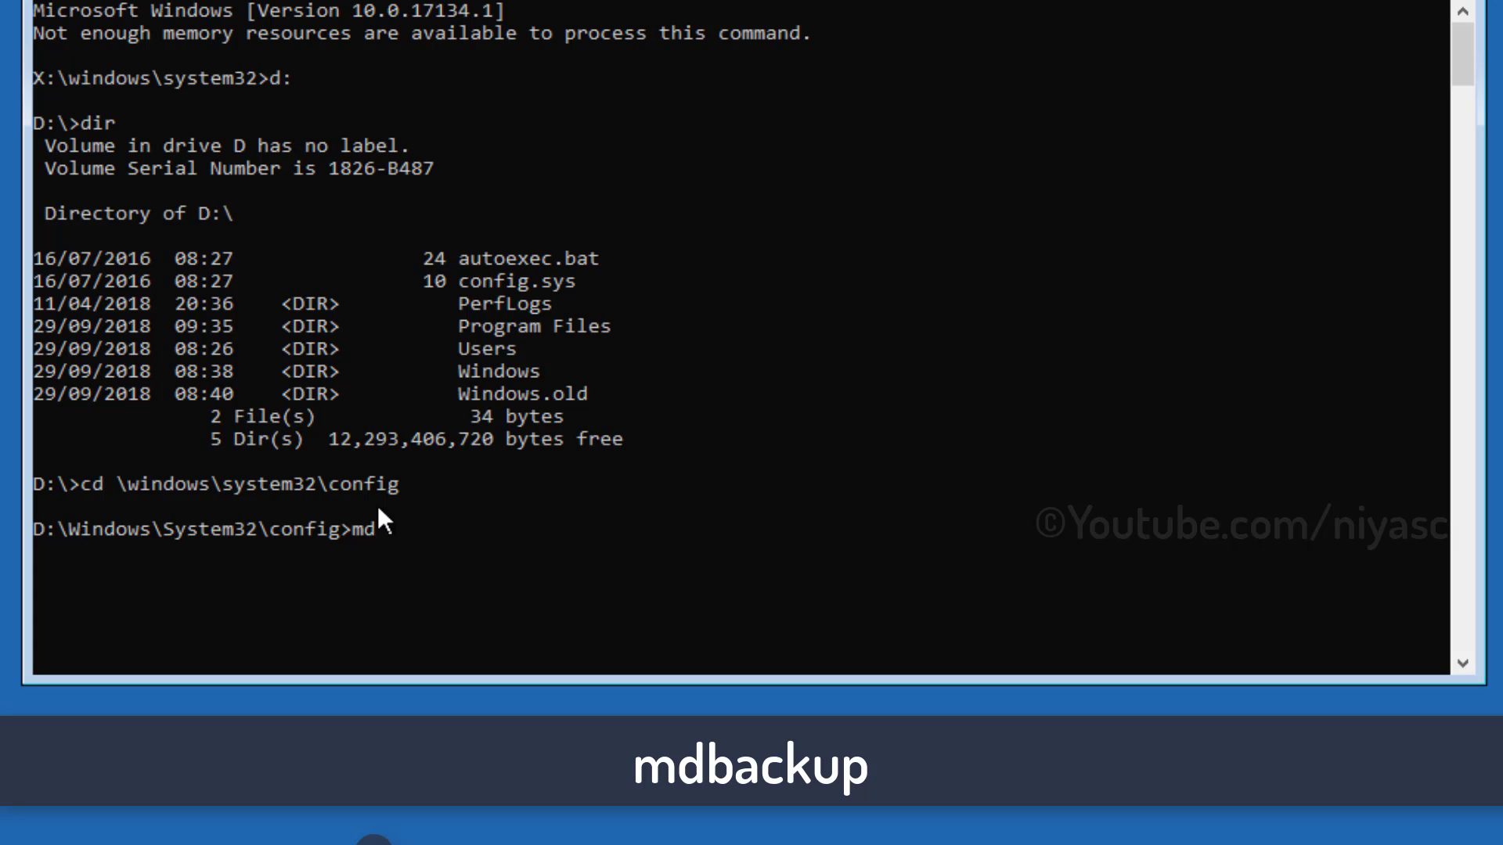
- Create a 'backup' folder in config and enter the copy *.* backup command
type(" backup")
key("Return")
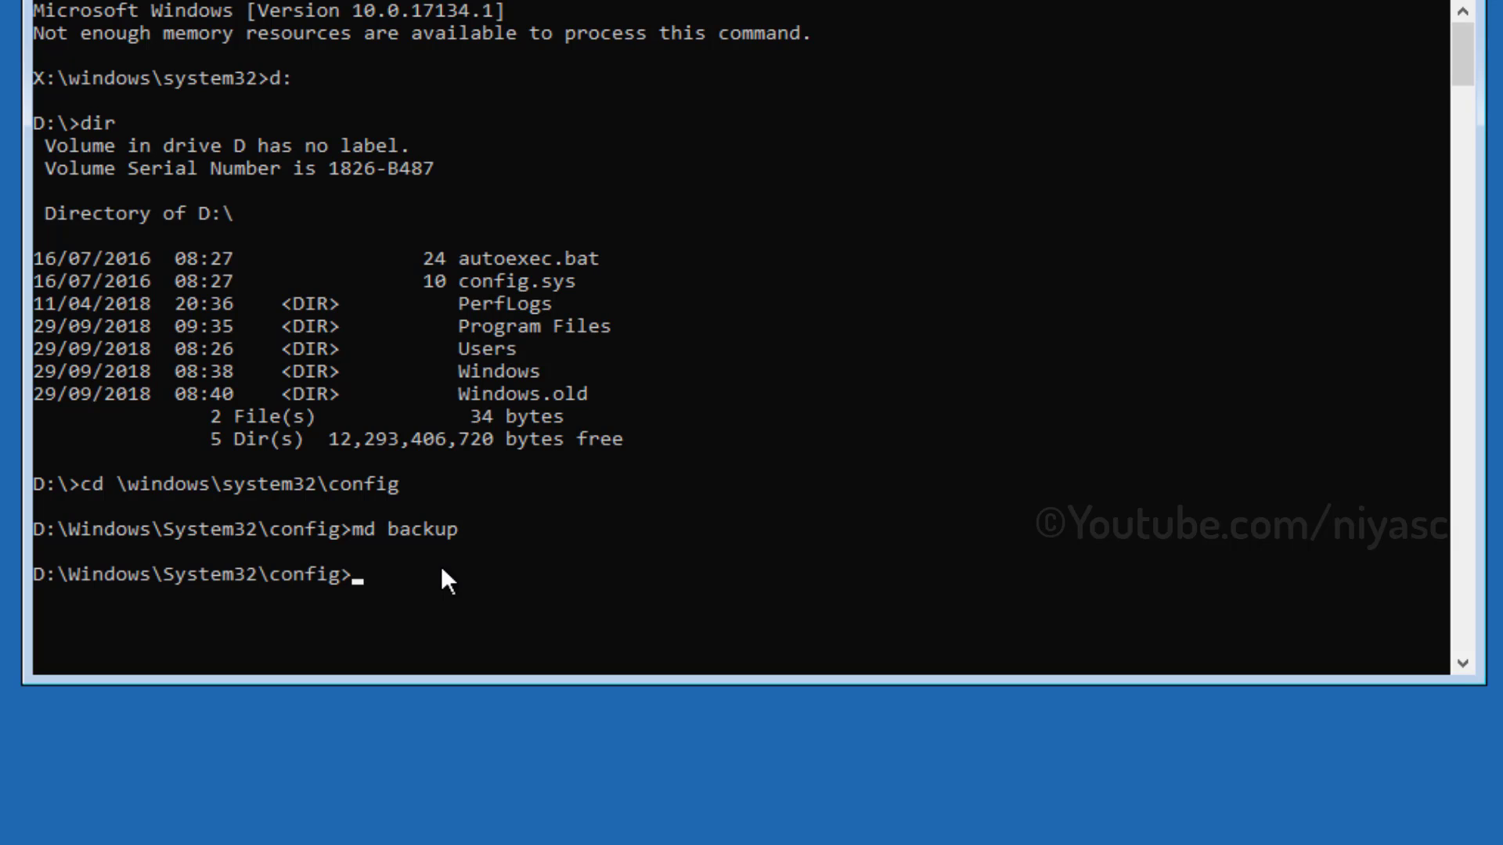
type("copy *.*")
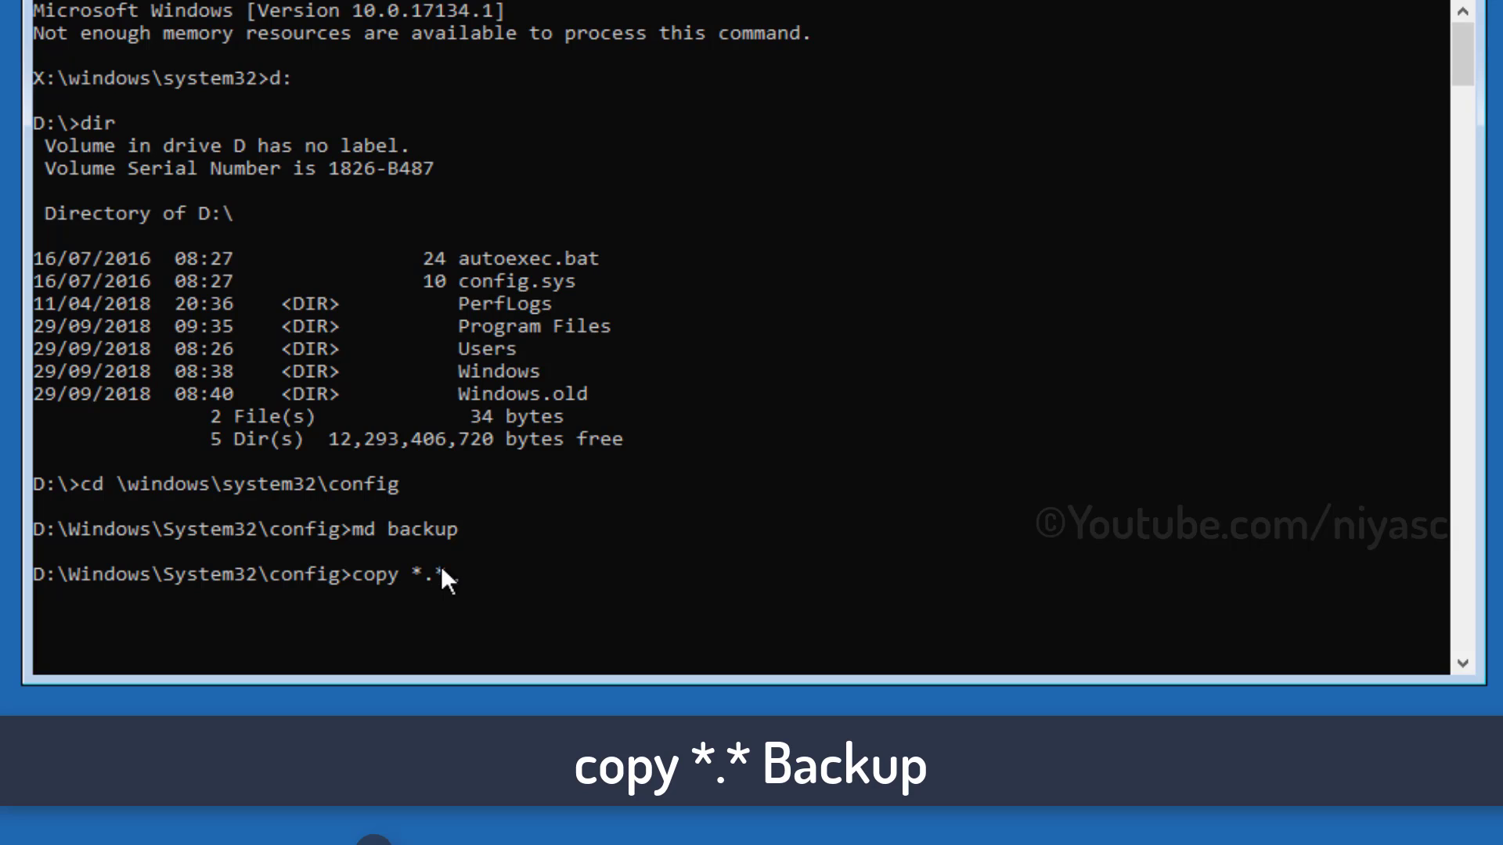
type(" backup")
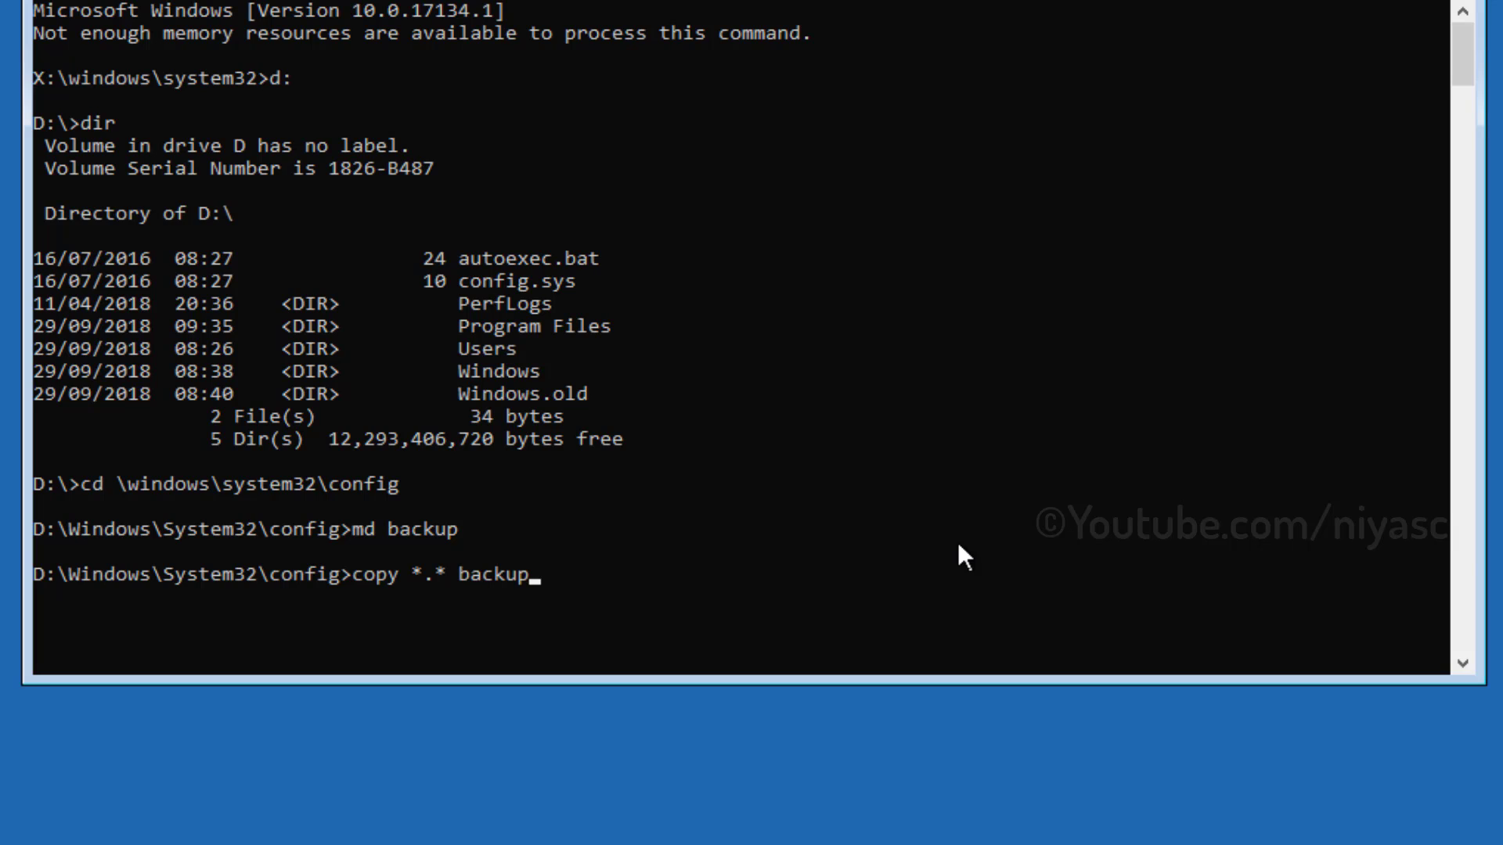
- Copy all config files into backup, then enter the RegBack folder and list its contents
key("Return")
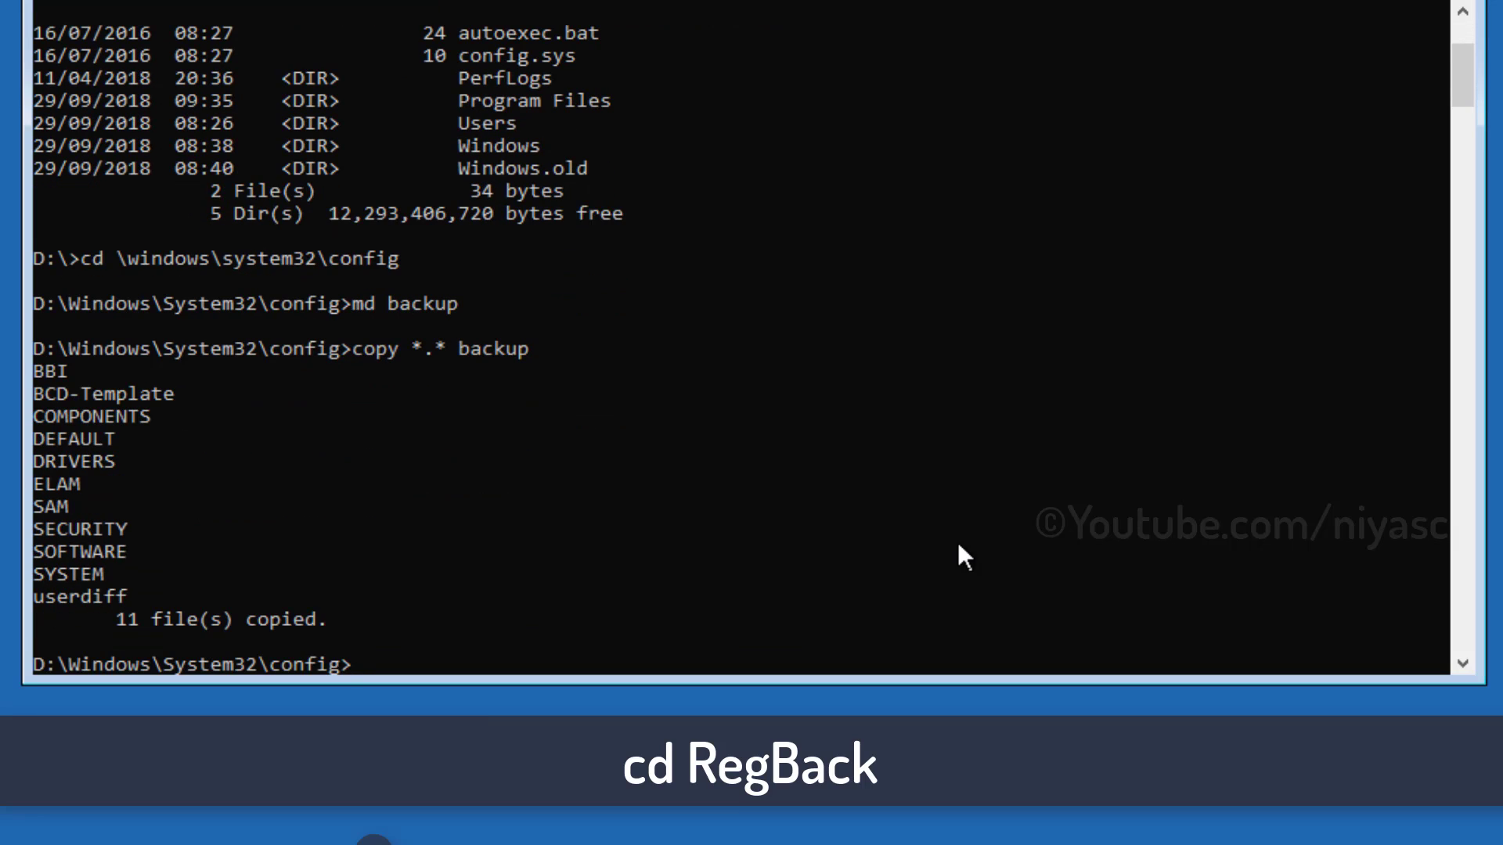
type("cd")
type(" regback")
key("Return")
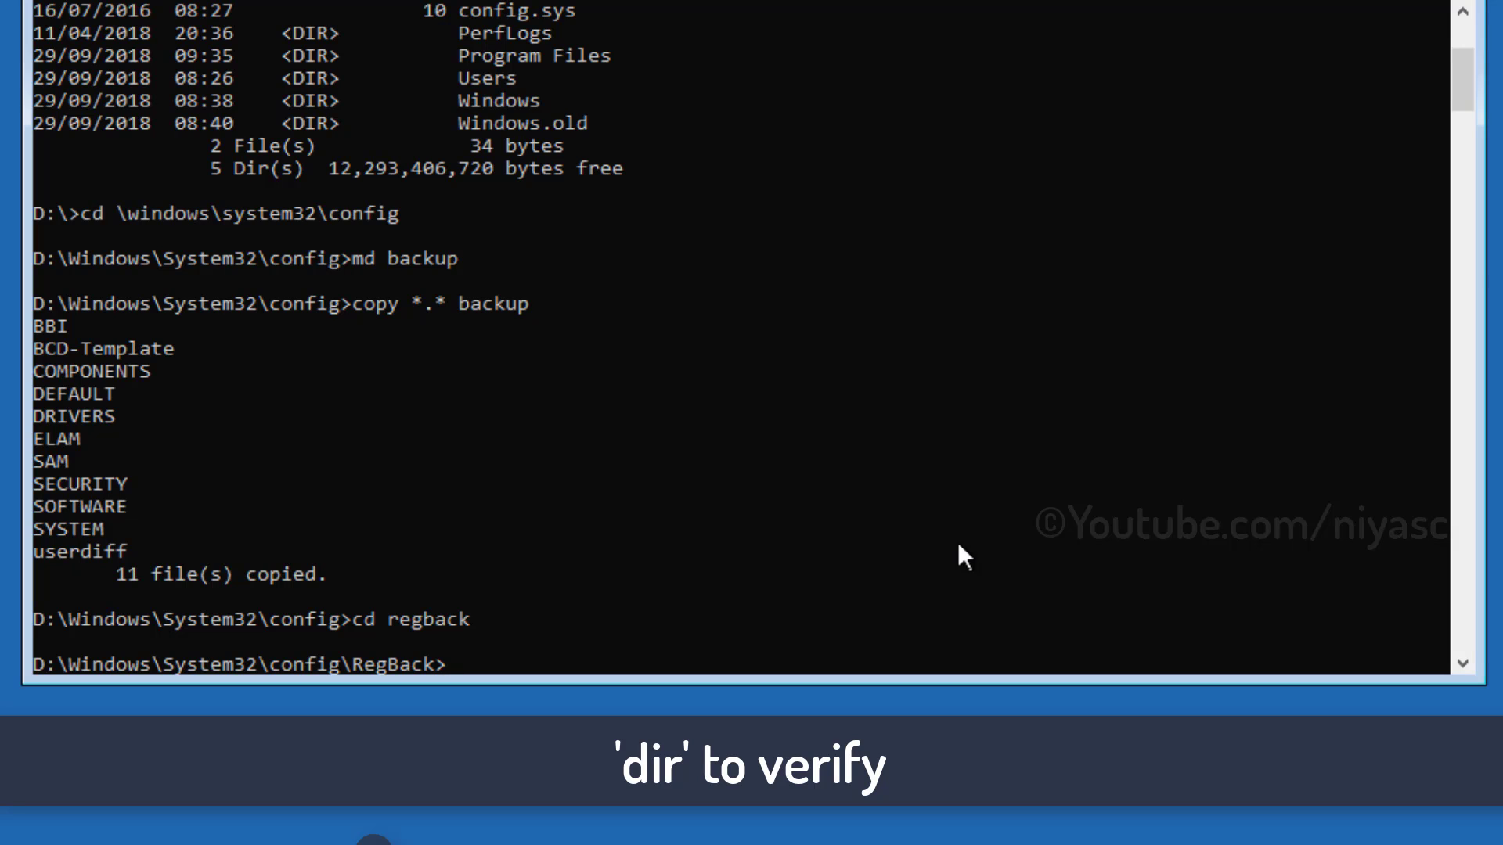
type("dir")
key("Return")
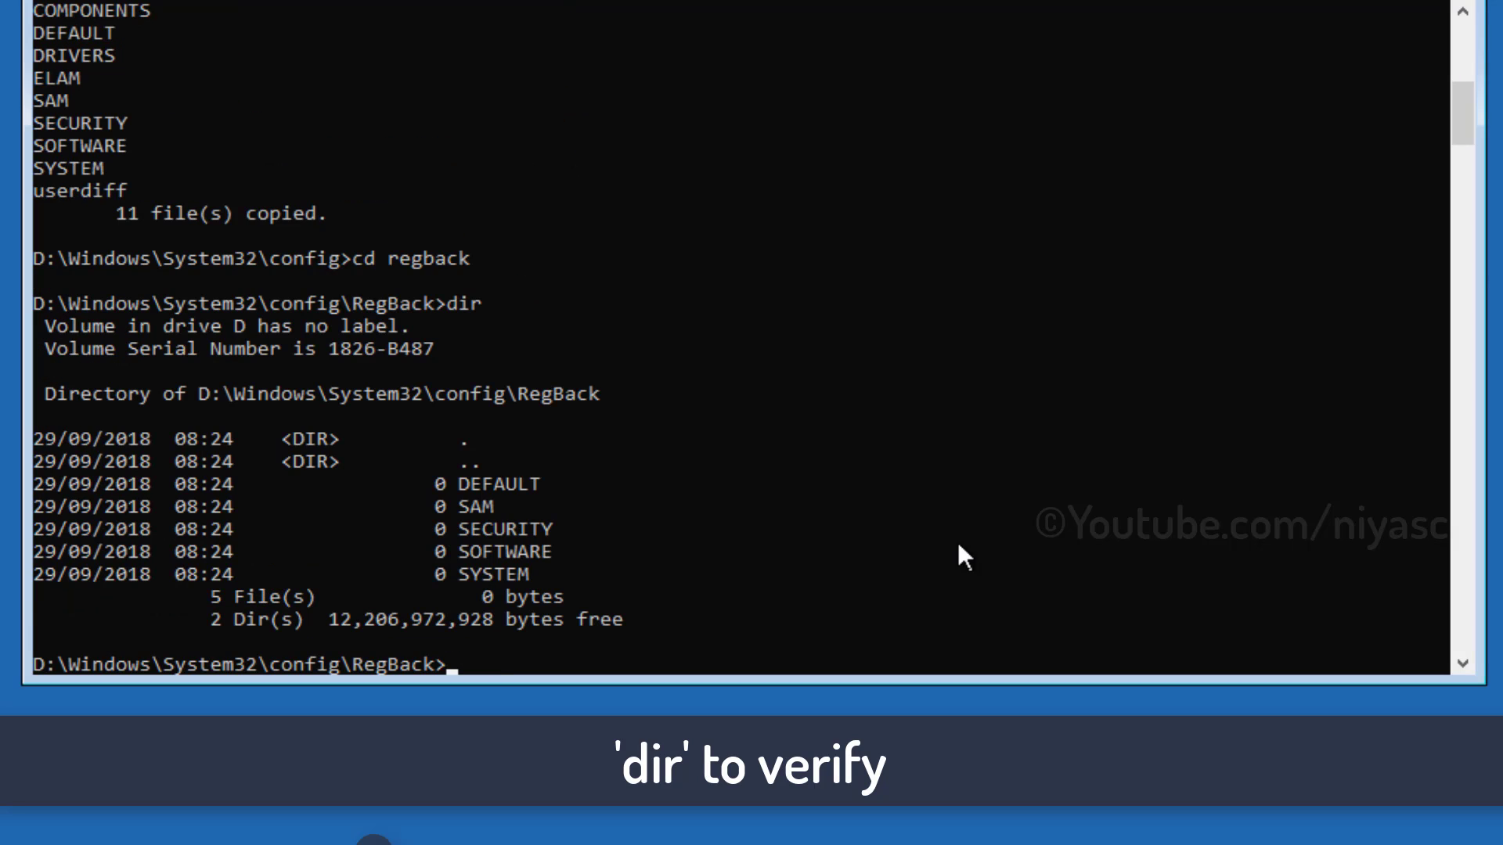
- Copy the RegBack hives up into config, answering Yes/All to overwrite the existing files
type("copy ")
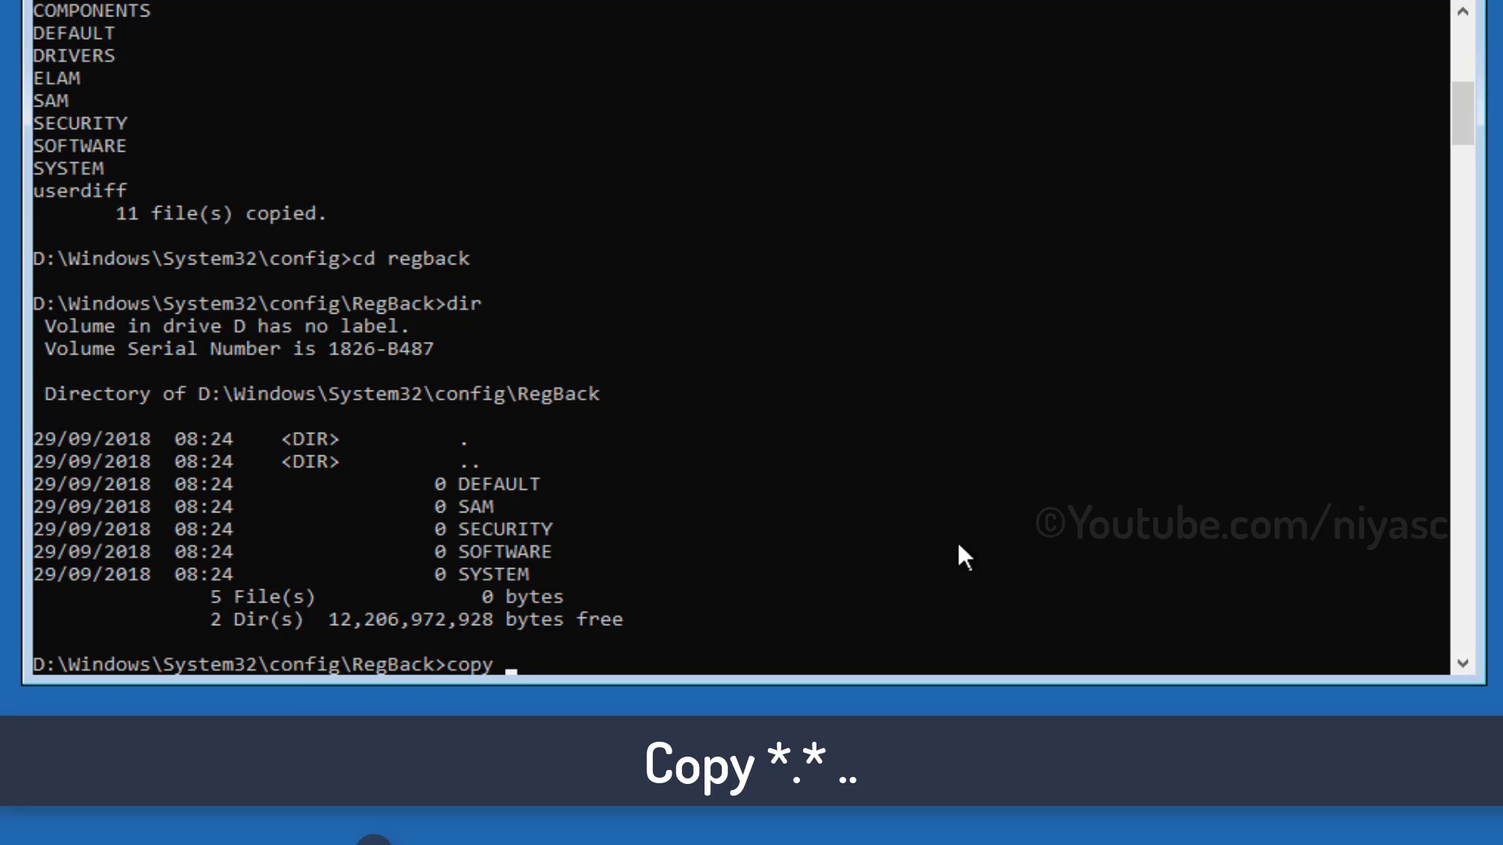
type("*.*")
type(" ..")
key("Return")
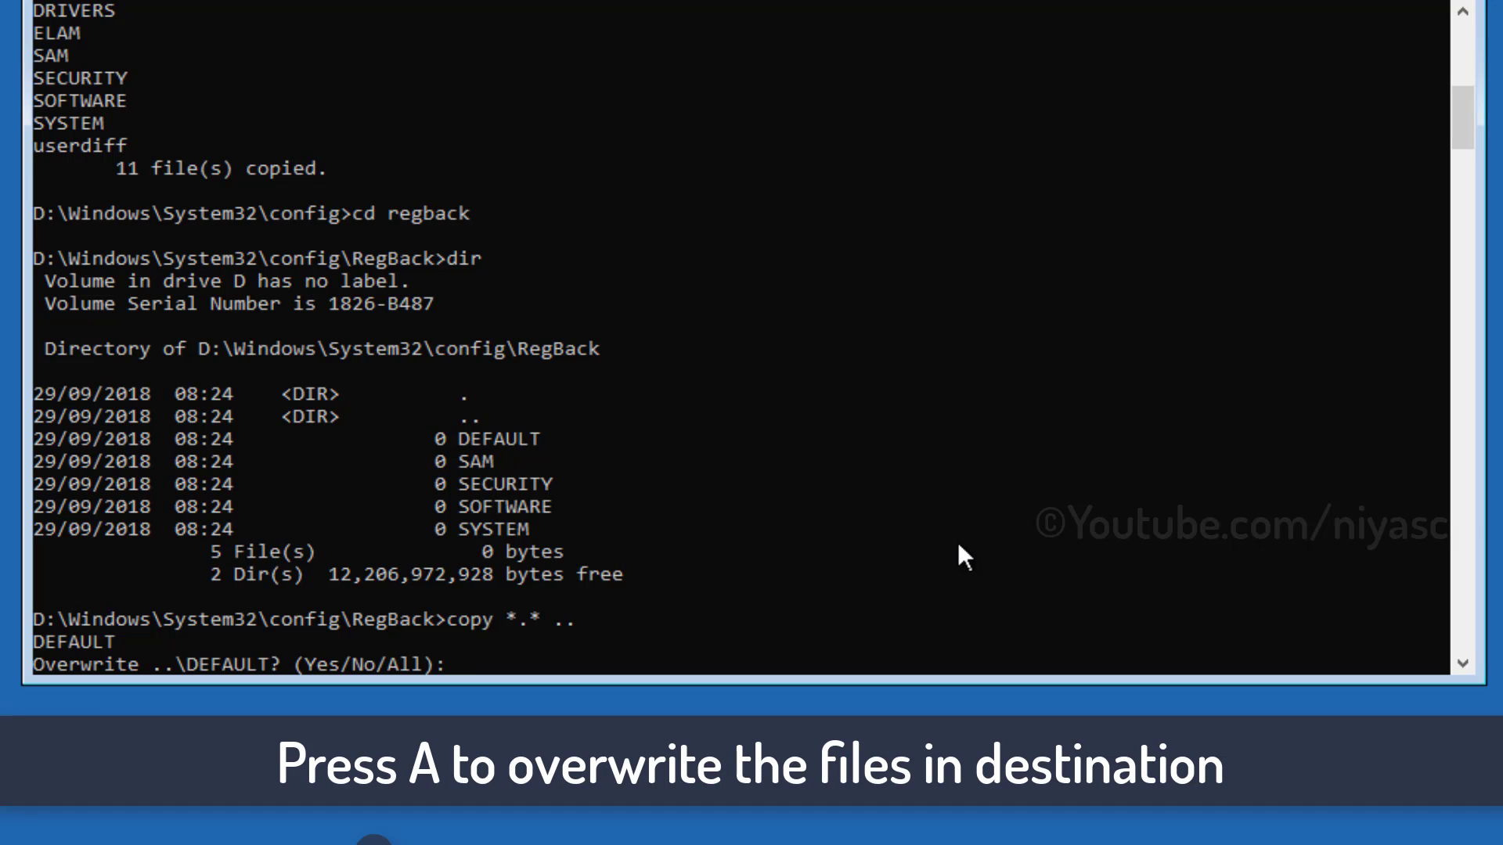
type("Yes")
key("Return")
type("A")
key("Return")
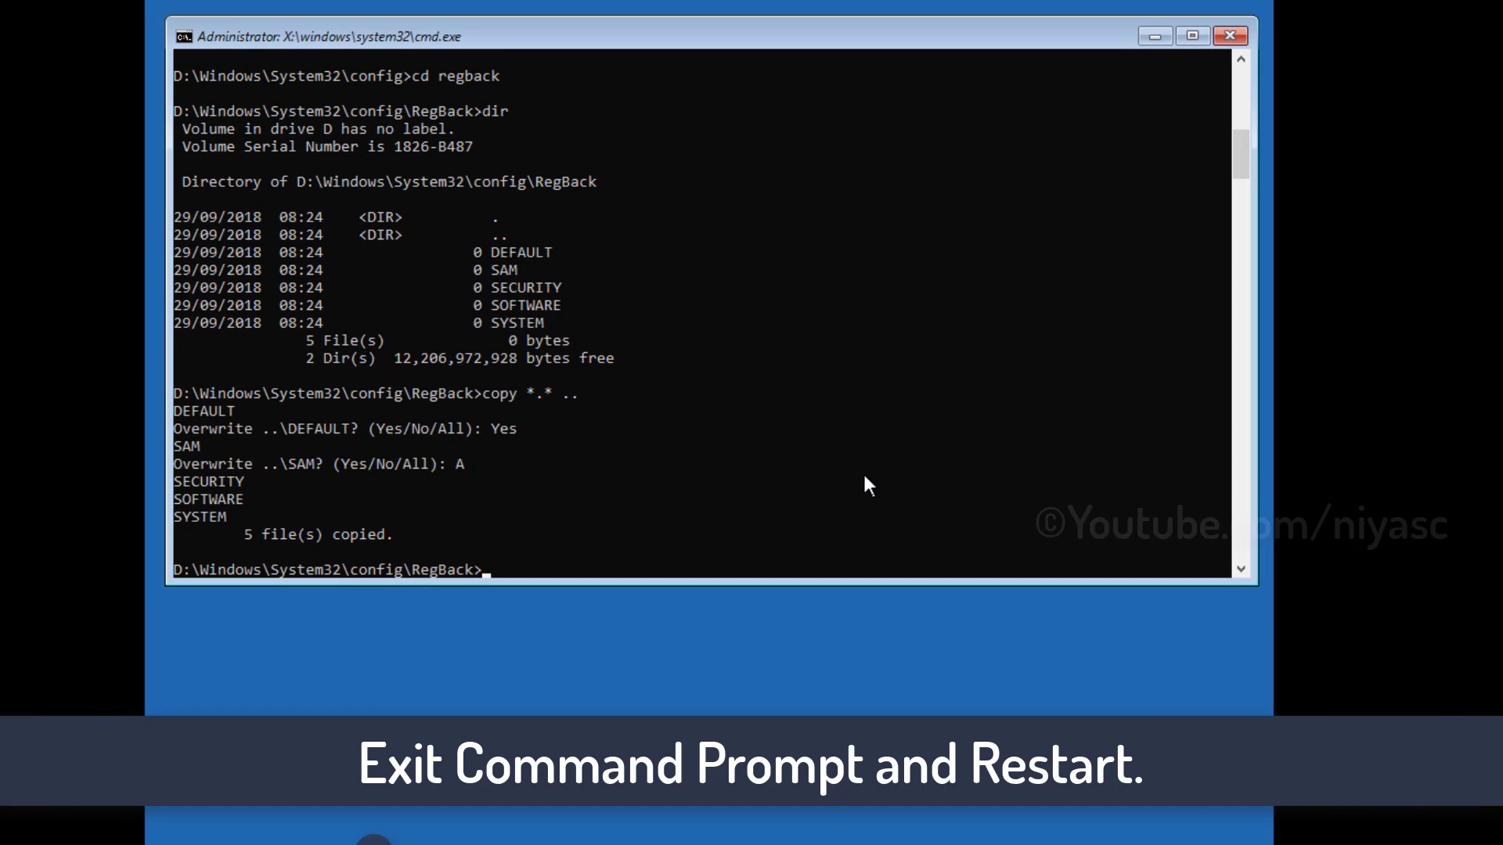
left_click(1227, 38)
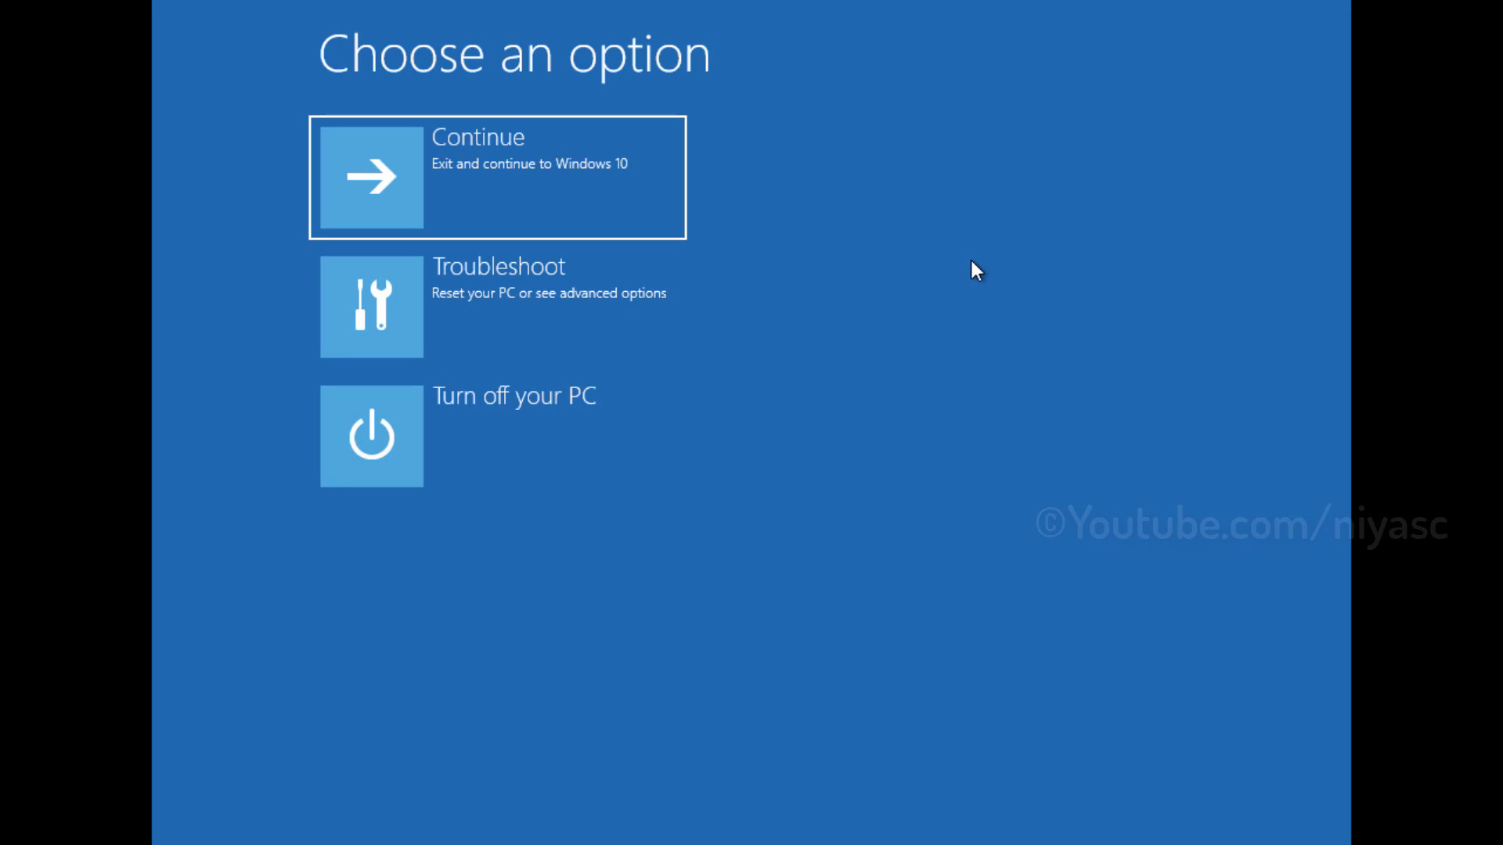
- Launch System Restore from the Troubleshoot and Advanced options menus
left_click(619, 302)
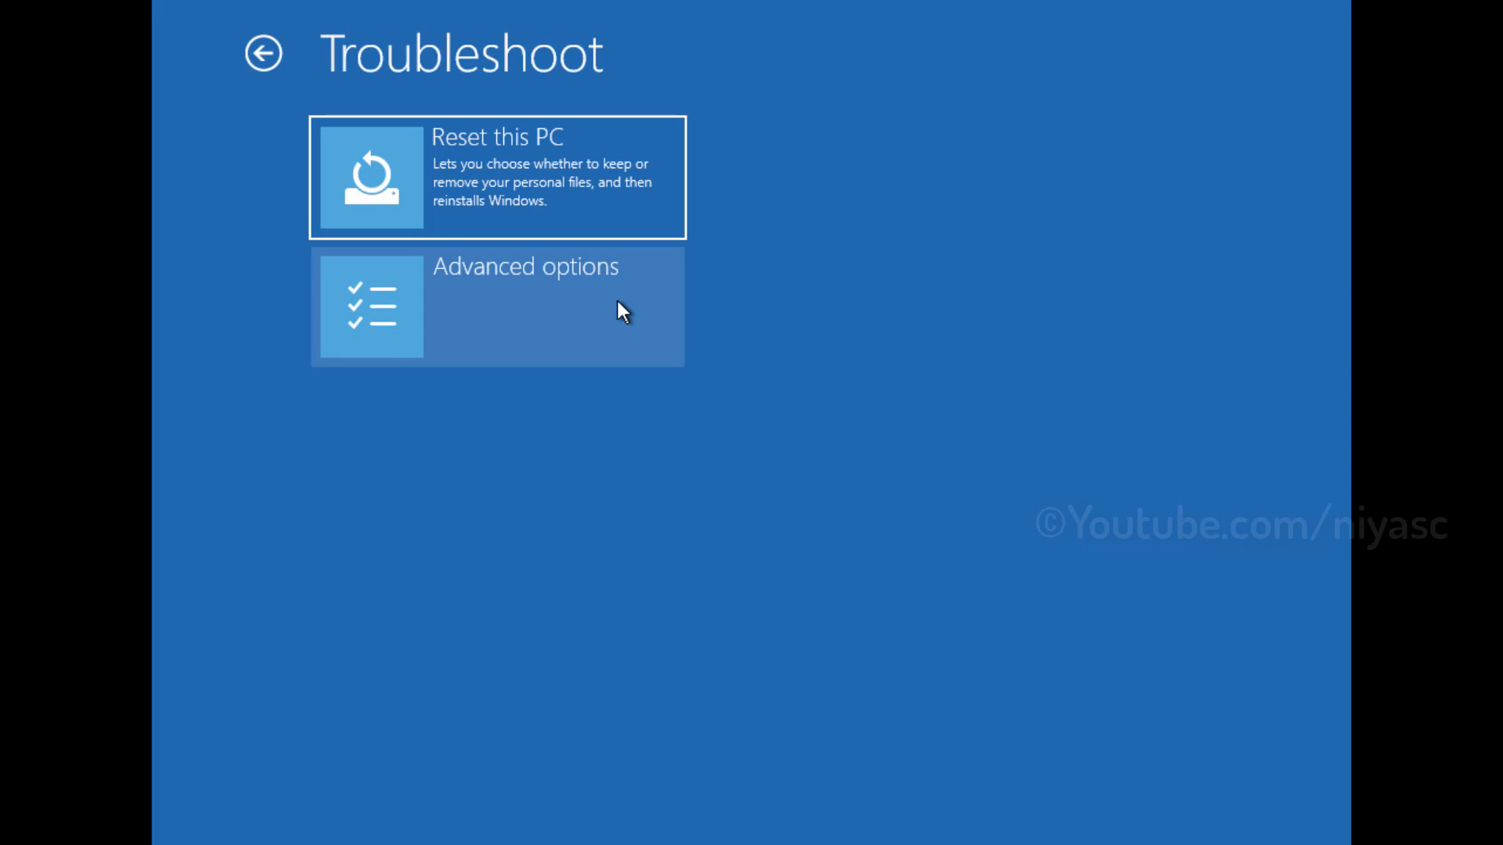
left_click(617, 302)
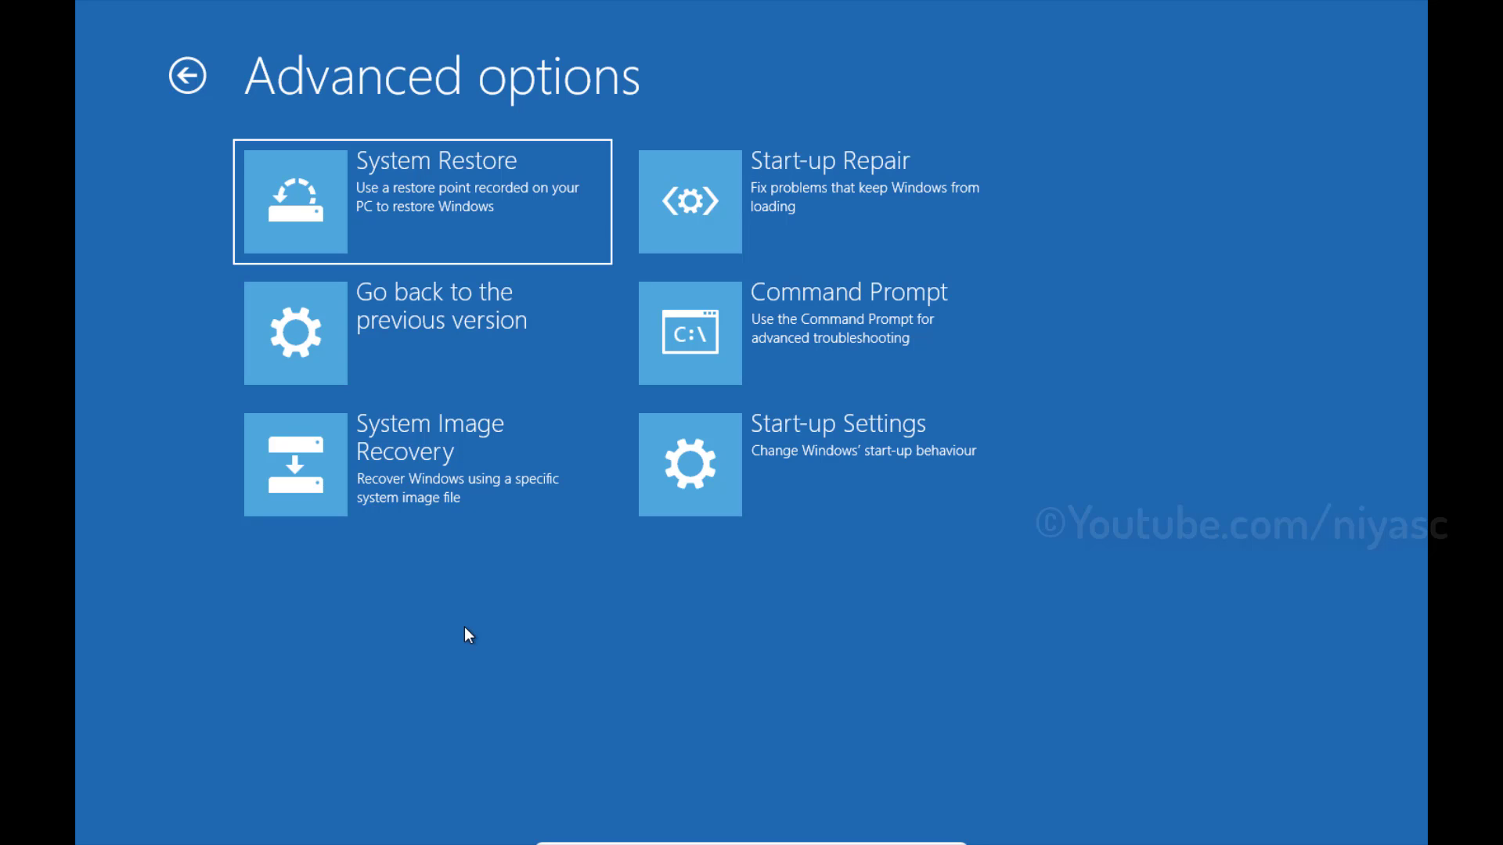
left_click(478, 220)
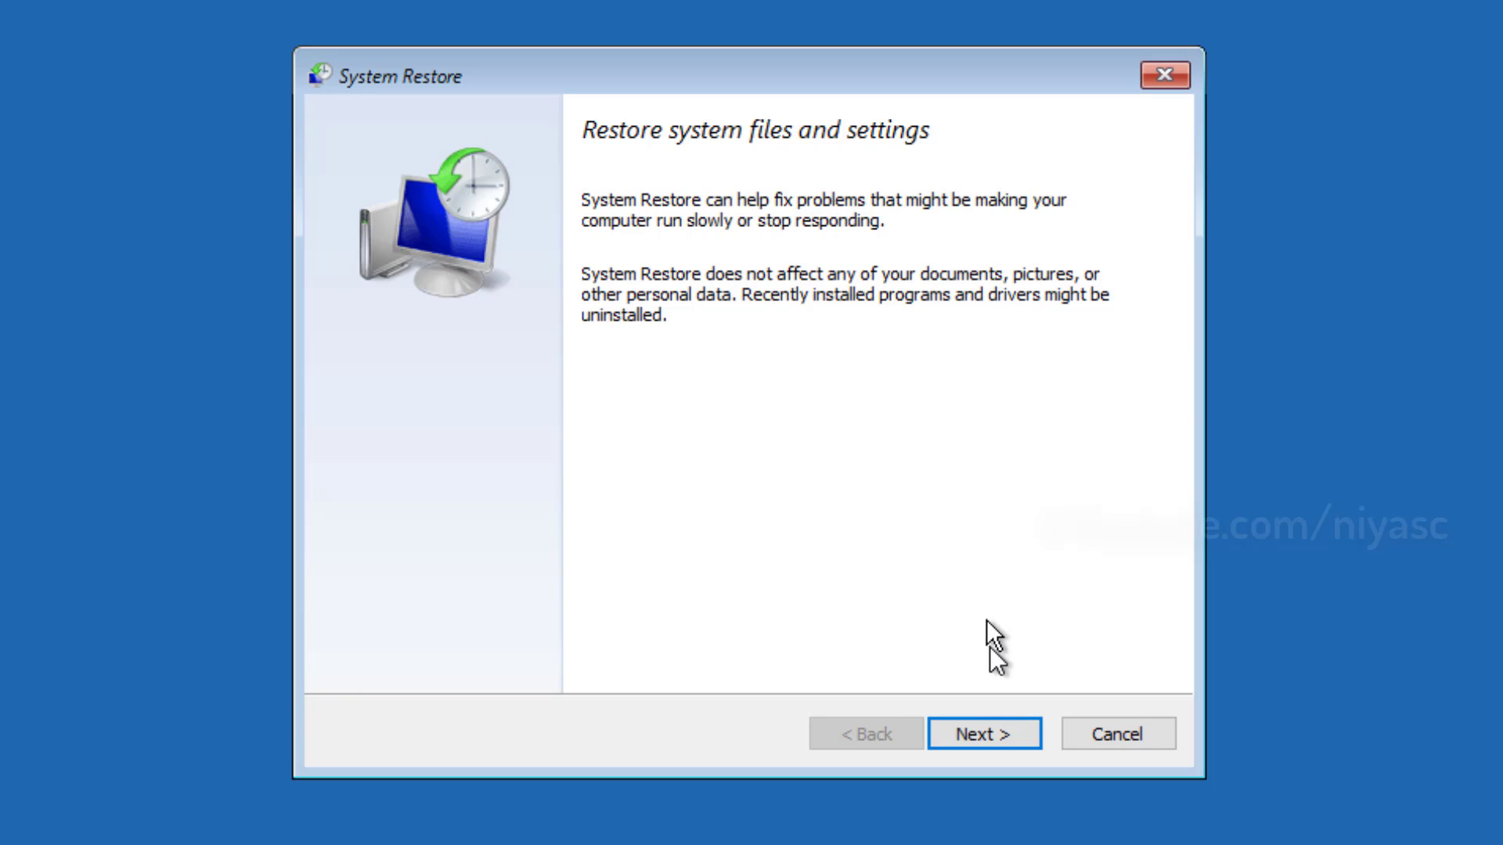
- Restore Windows to the 'Update 3' point from 29/09/2018 and confirm the uninterruptible-restore warning
left_click(983, 732)
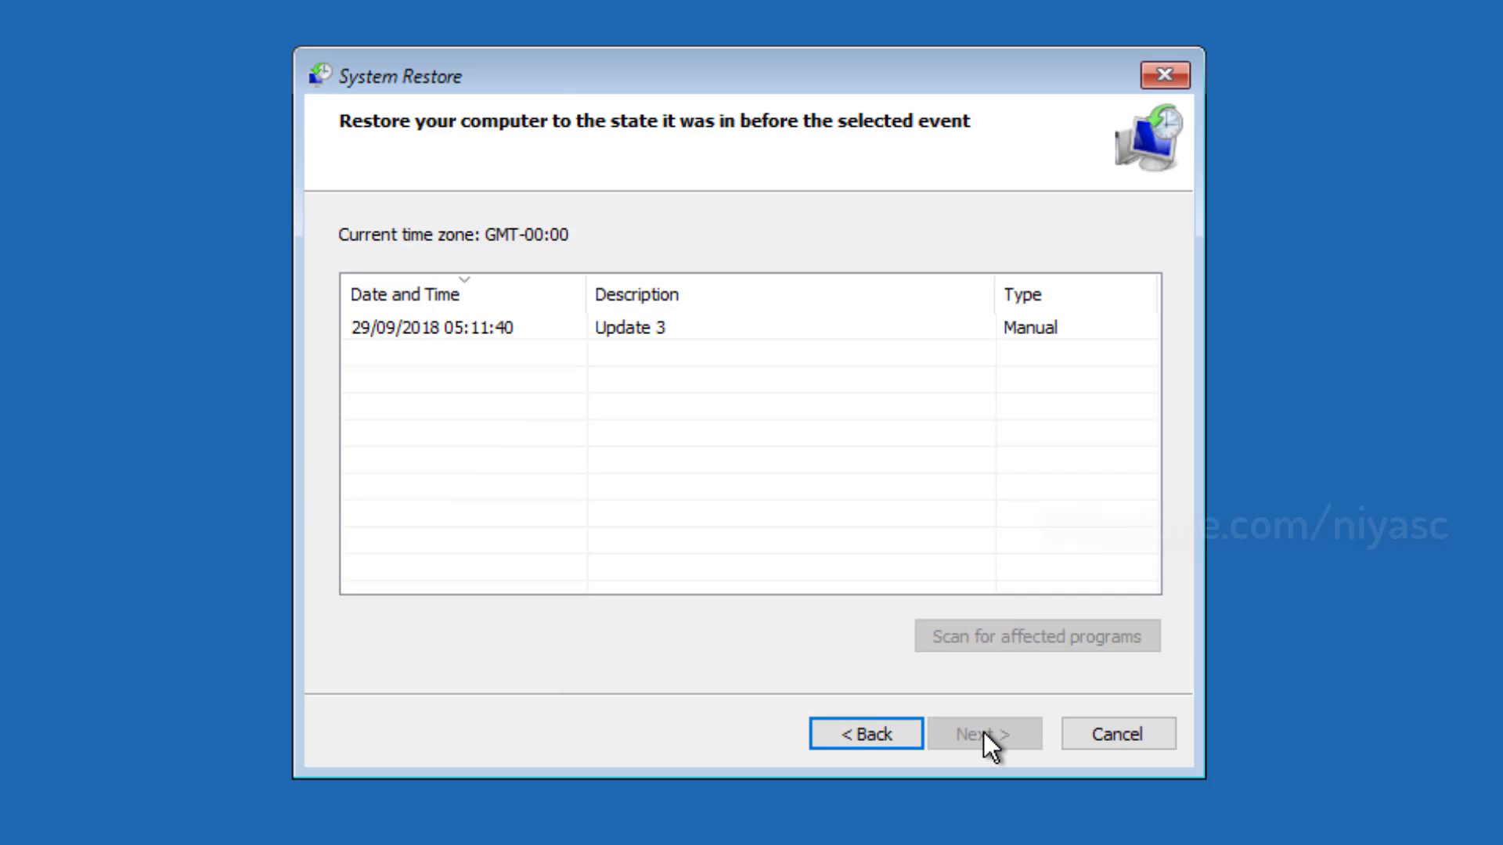
left_click(497, 327)
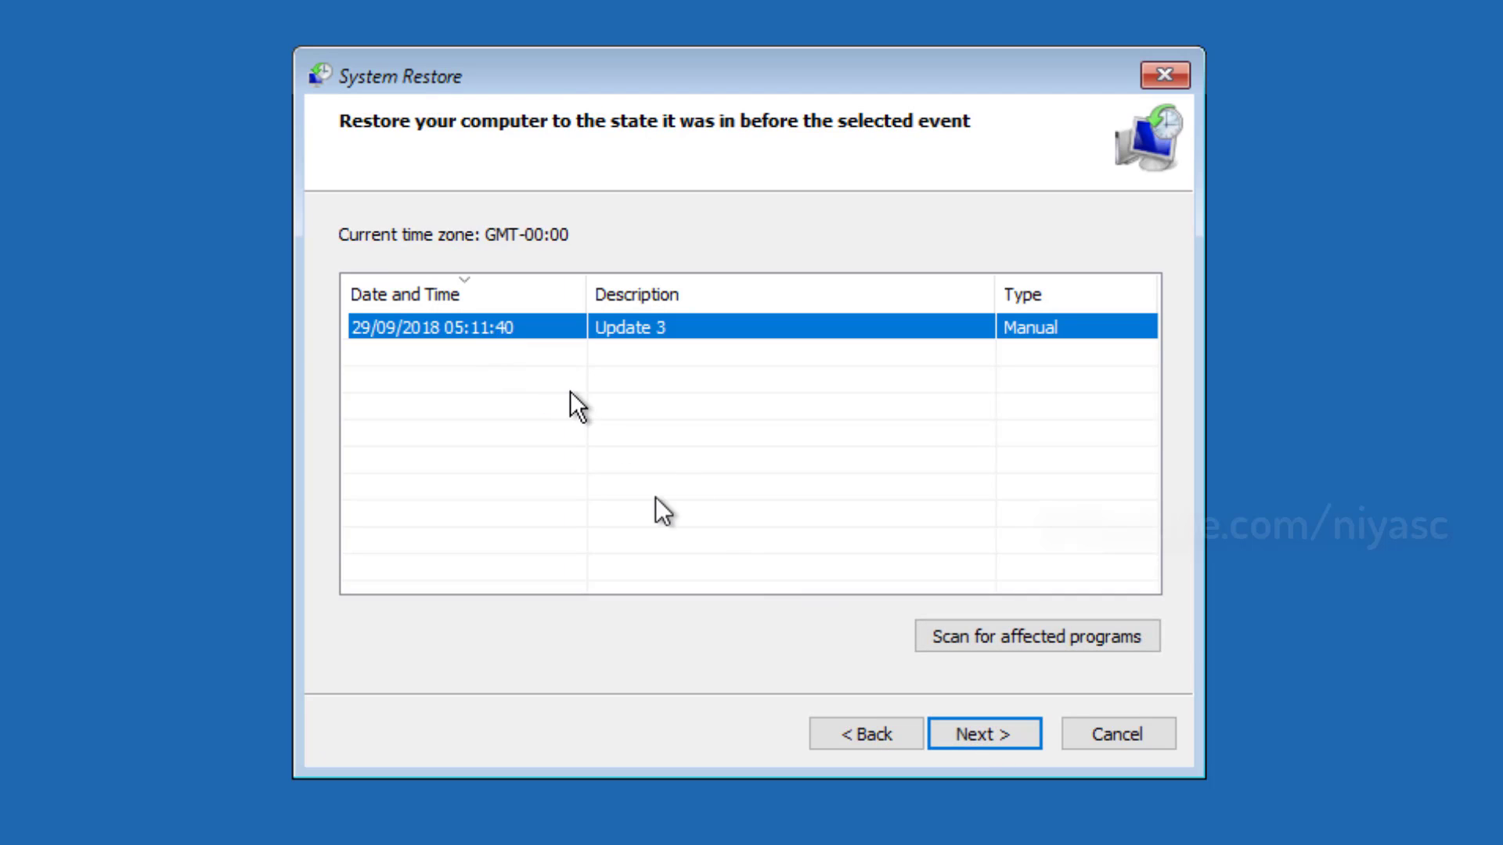
left_click(967, 734)
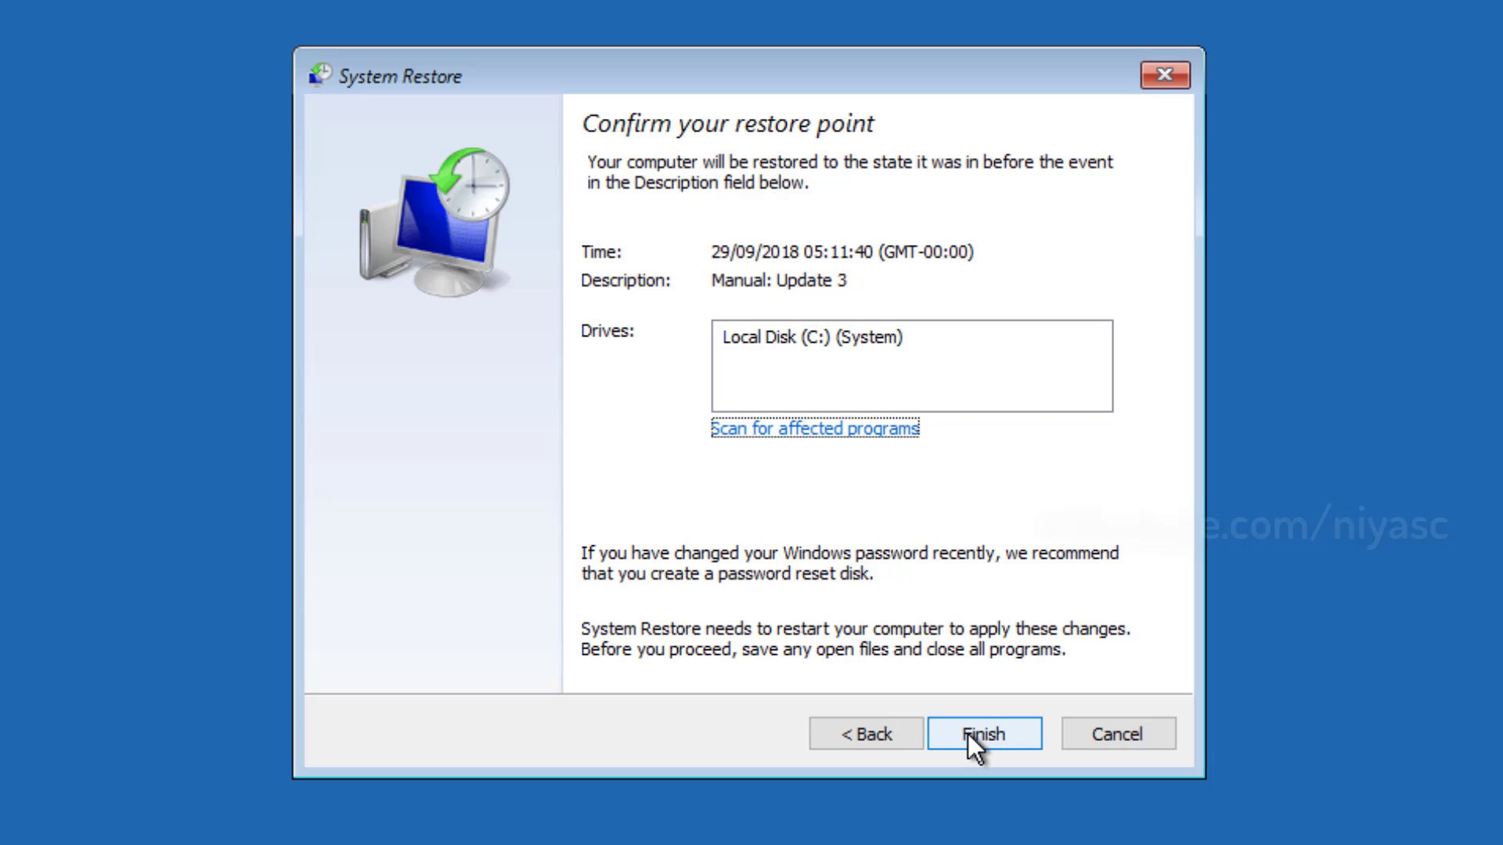
left_click(968, 733)
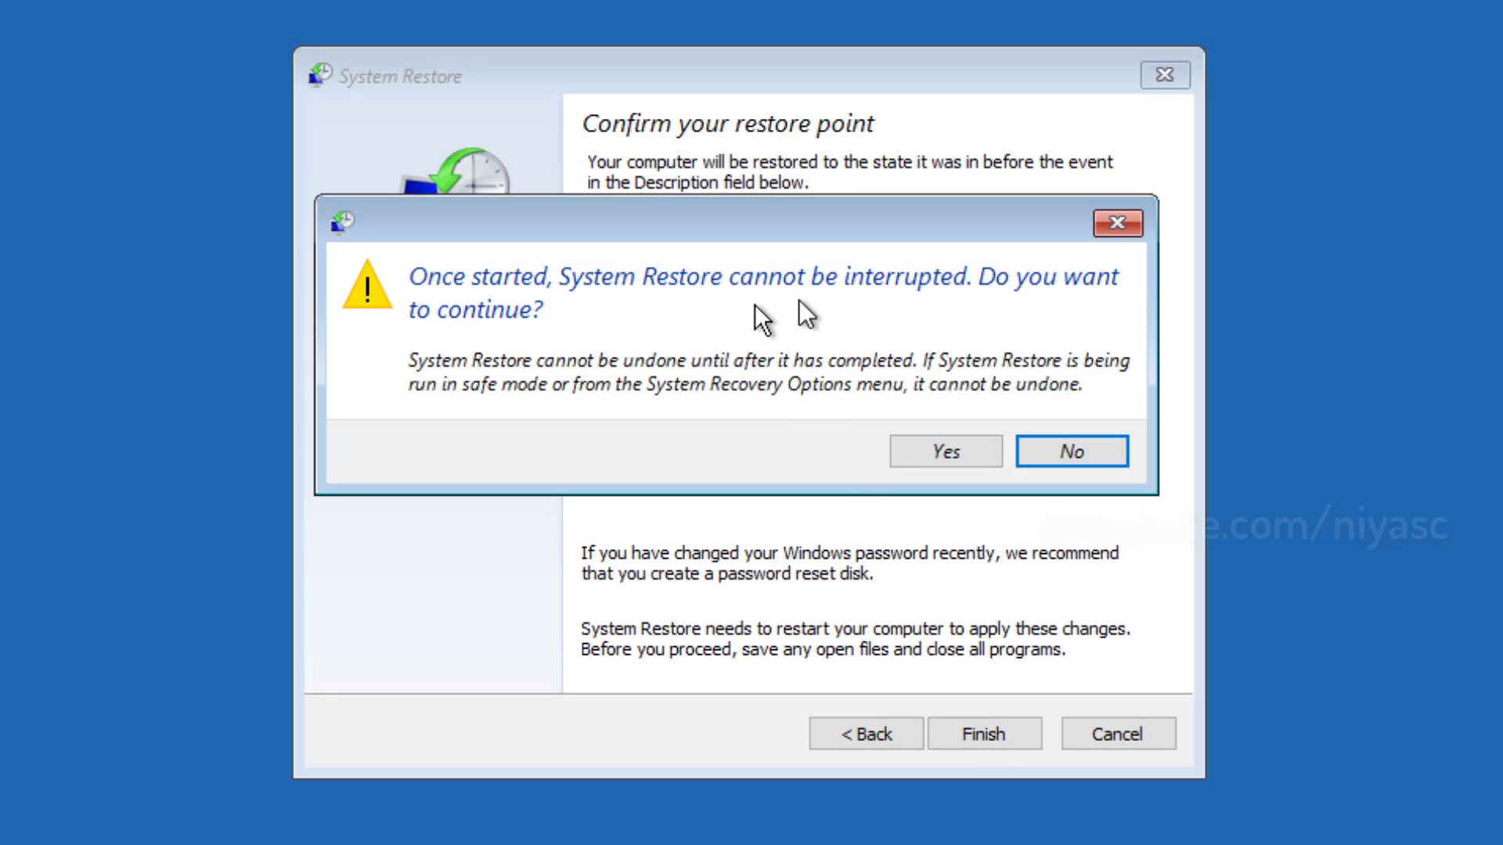
left_click(922, 454)
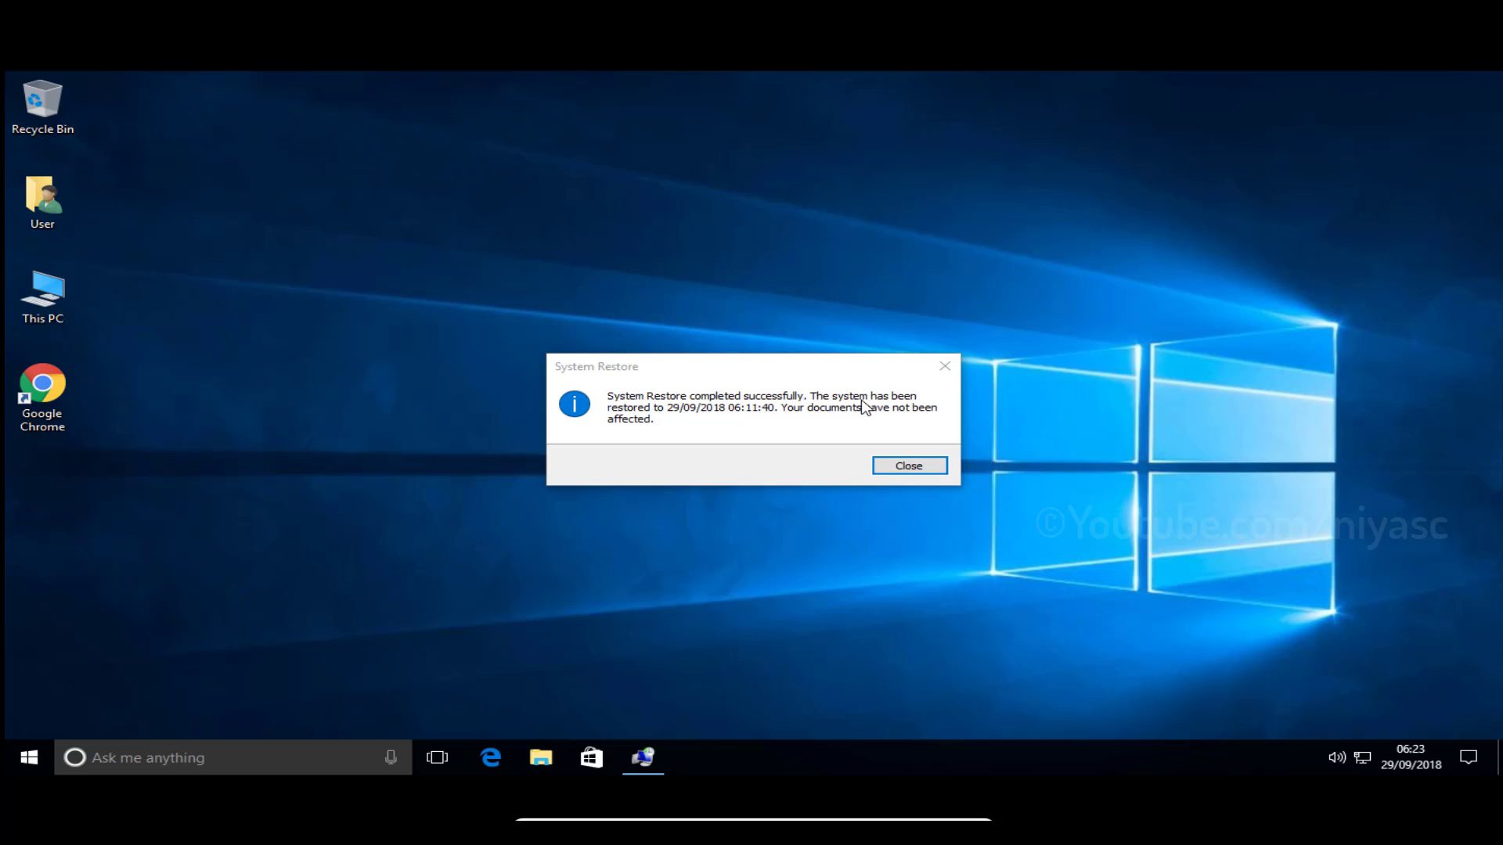
- Close the System Restore completed successfully dialog
left_click(913, 467)
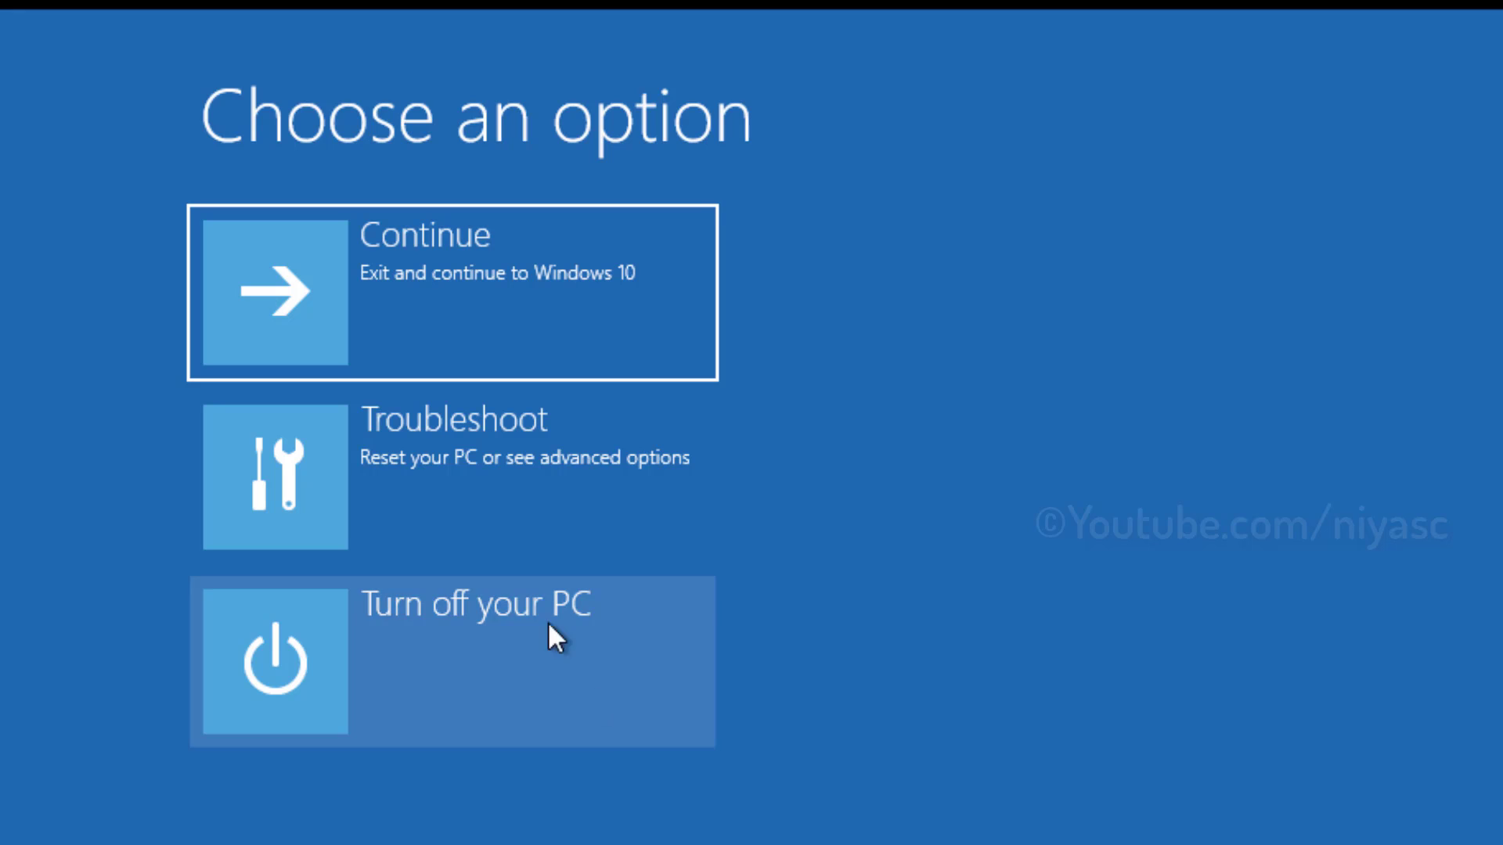
- Start Reset this PC from Troubleshoot with Keep my files, confirming the single user account
left_click(509, 479)
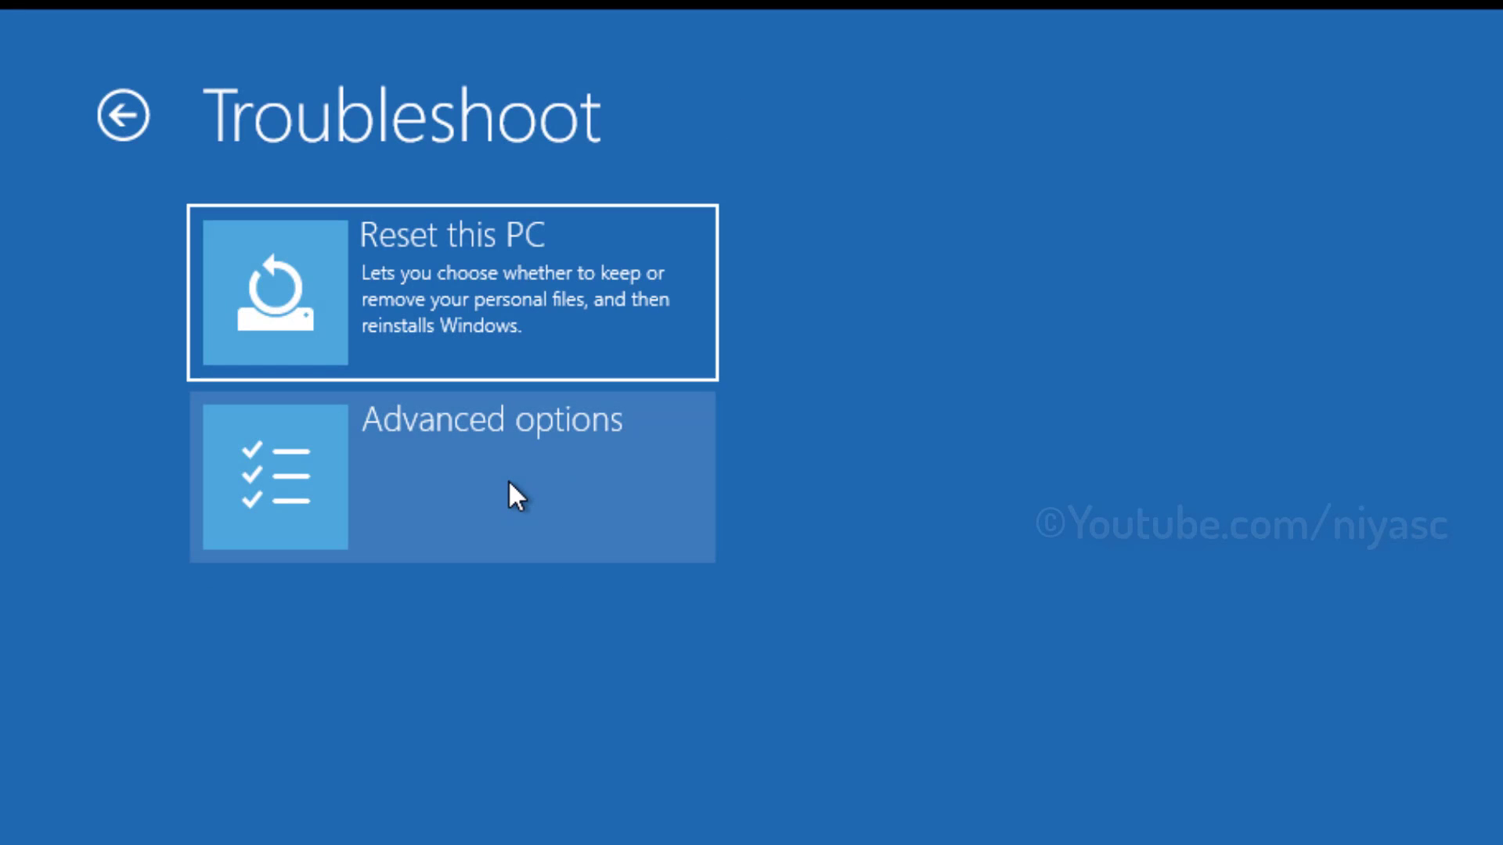
left_click(434, 262)
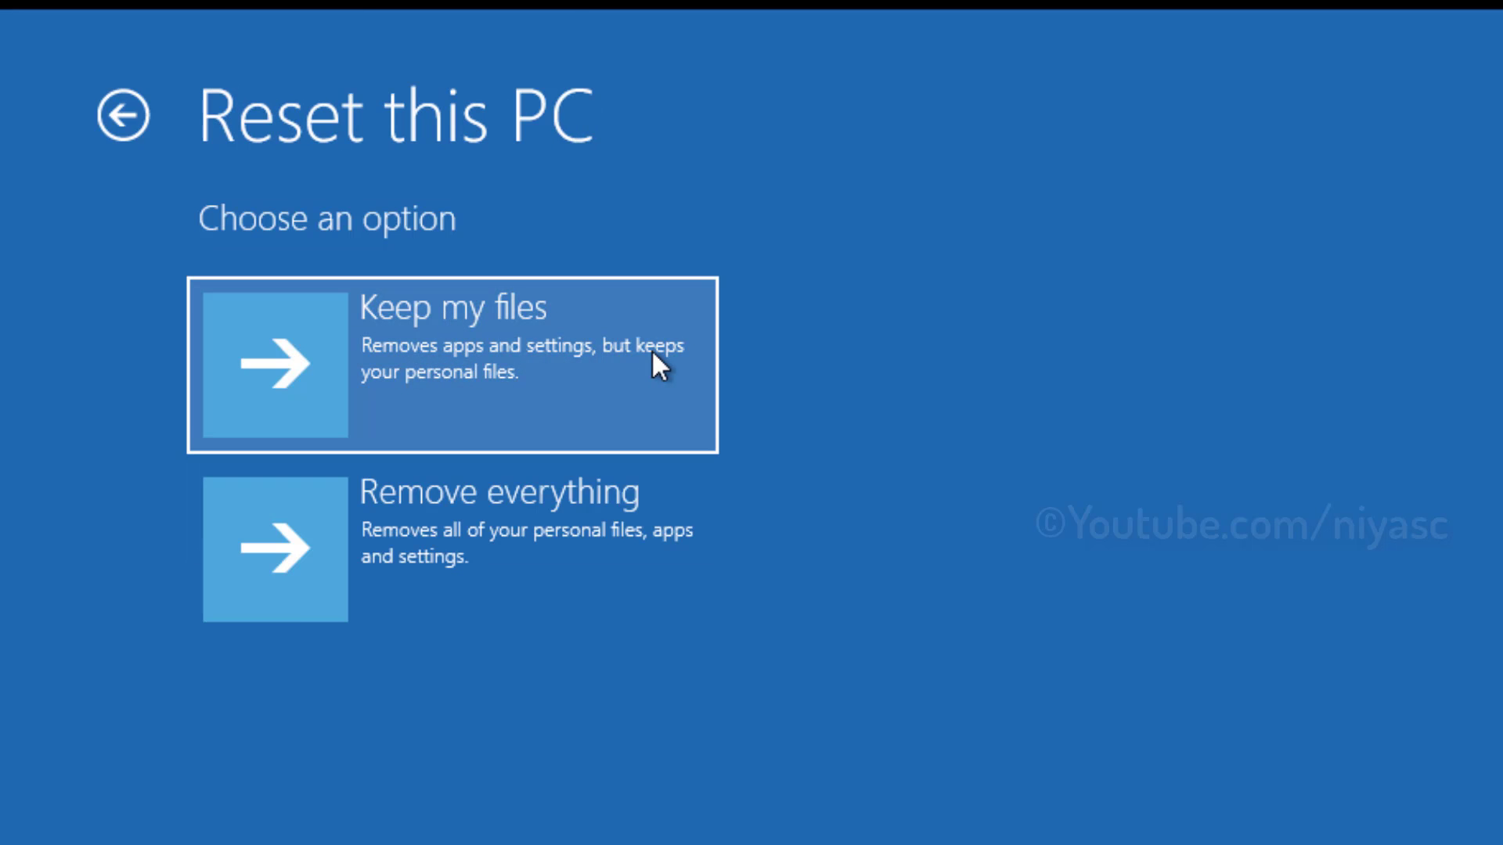
left_click(550, 349)
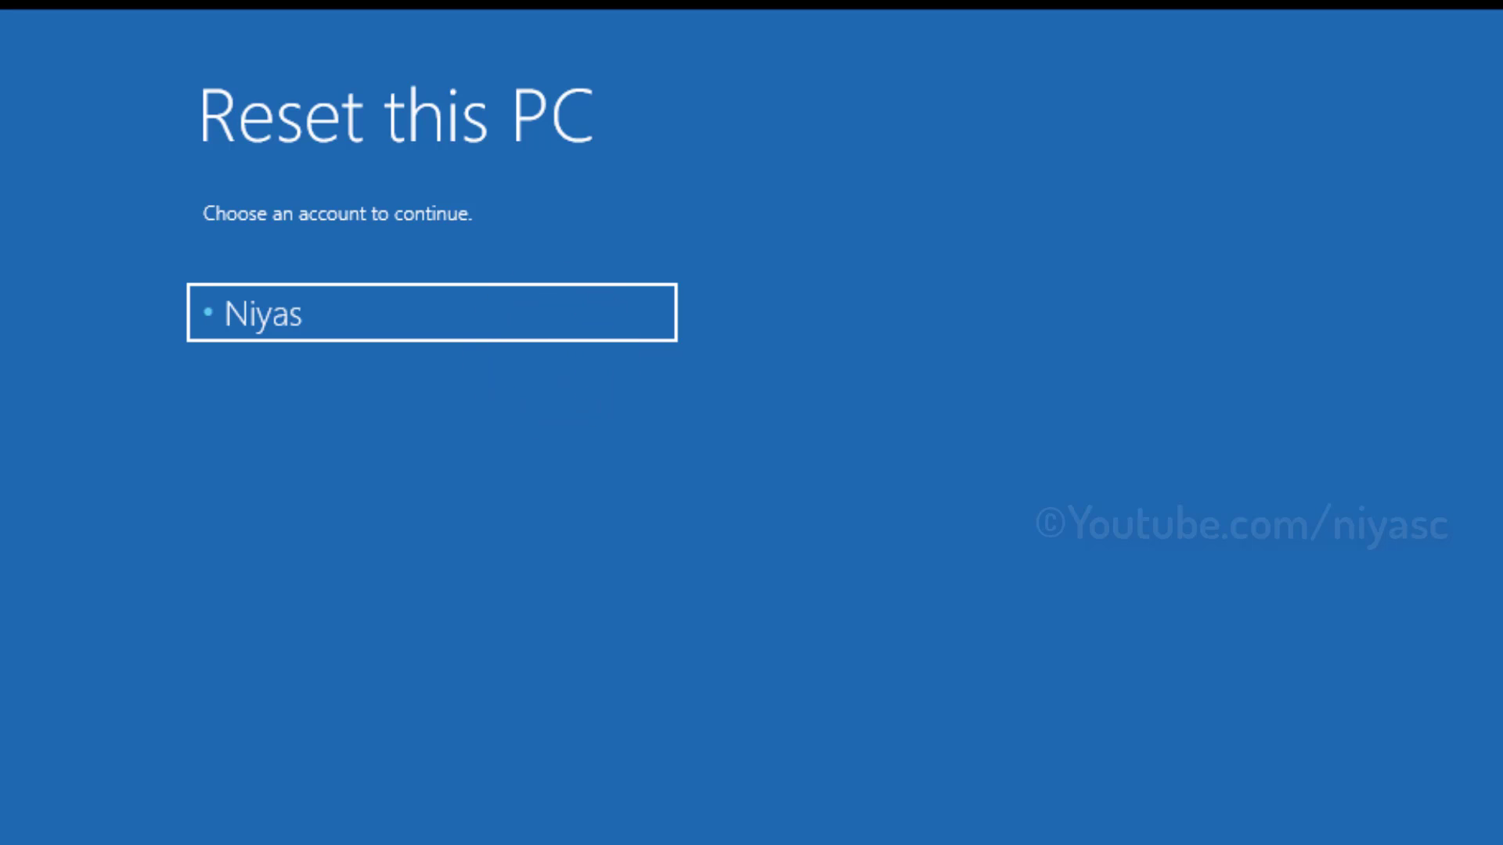
key("Return")
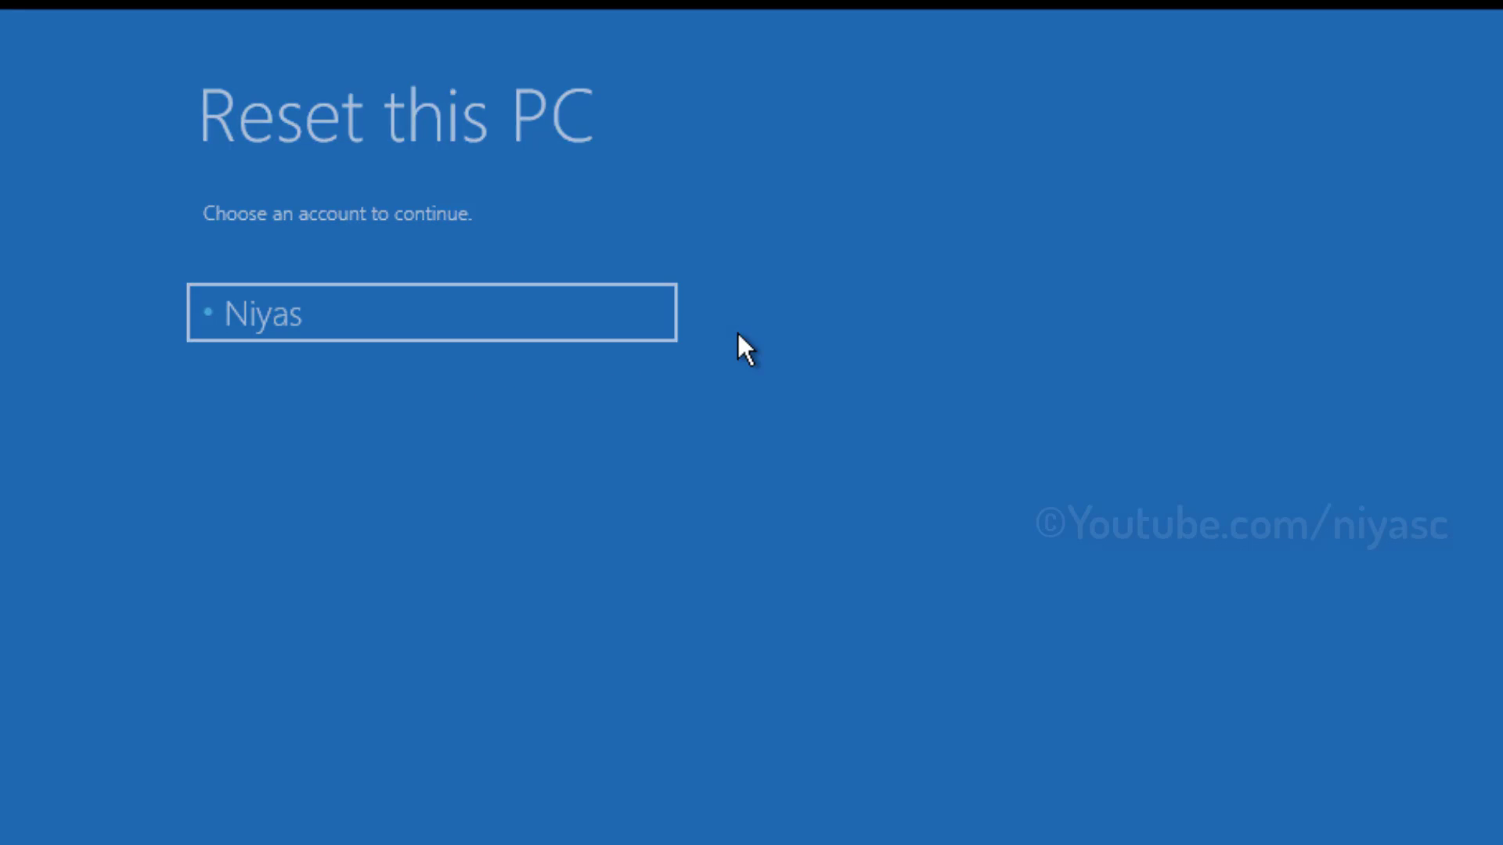